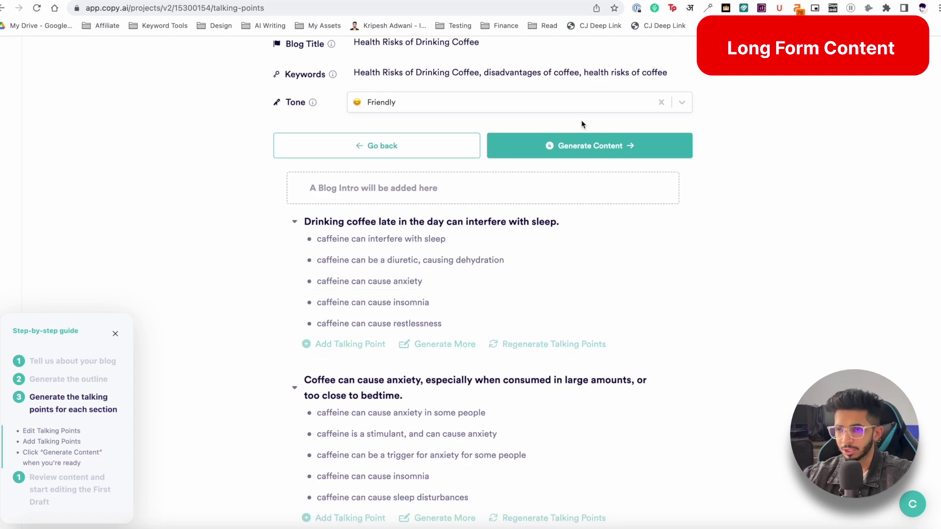
Review the talking points for each section and generate the blog content from them in the Friendly tone
scroll(426, 304, "down", 5)
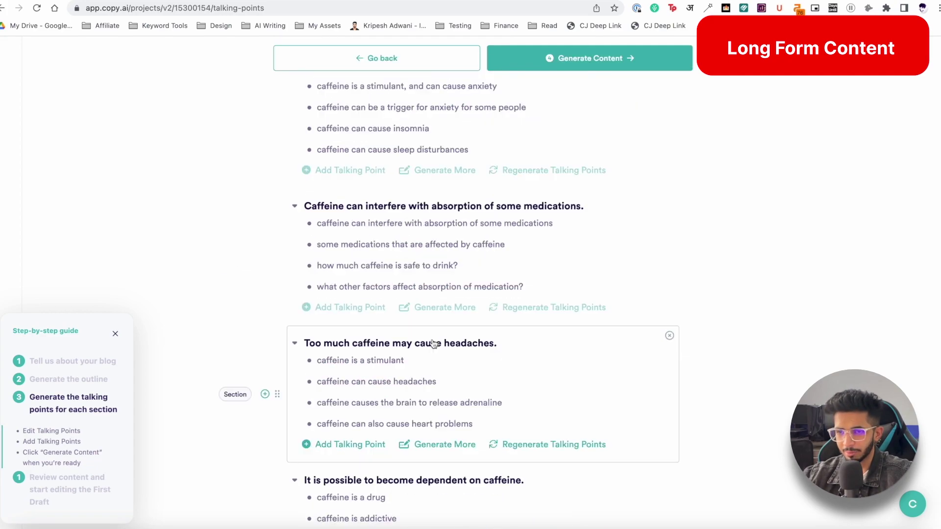
scroll(570, 181, "up", 8)
left_click(571, 199)
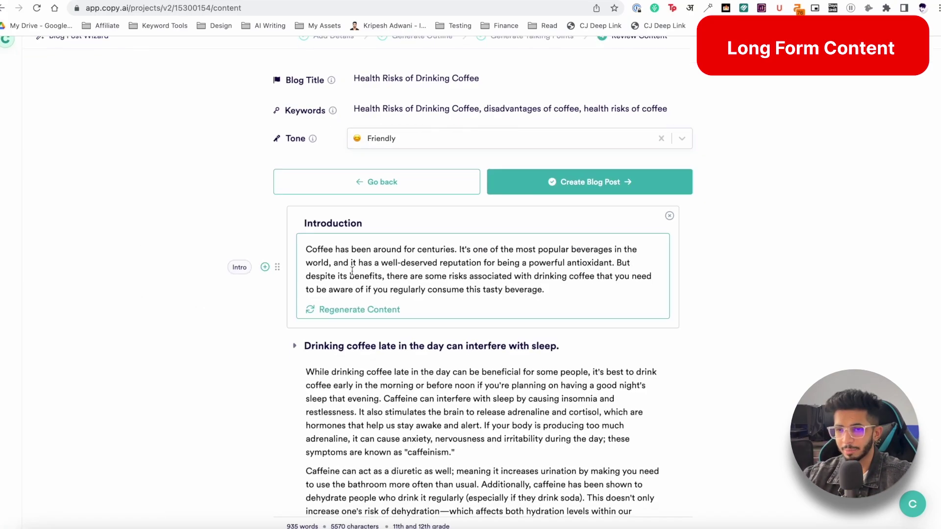
Read through the generated sections from introduction to conclusion and create the blog post from them
scroll(180, 336, "down", 4)
scroll(318, 245, "down", 15)
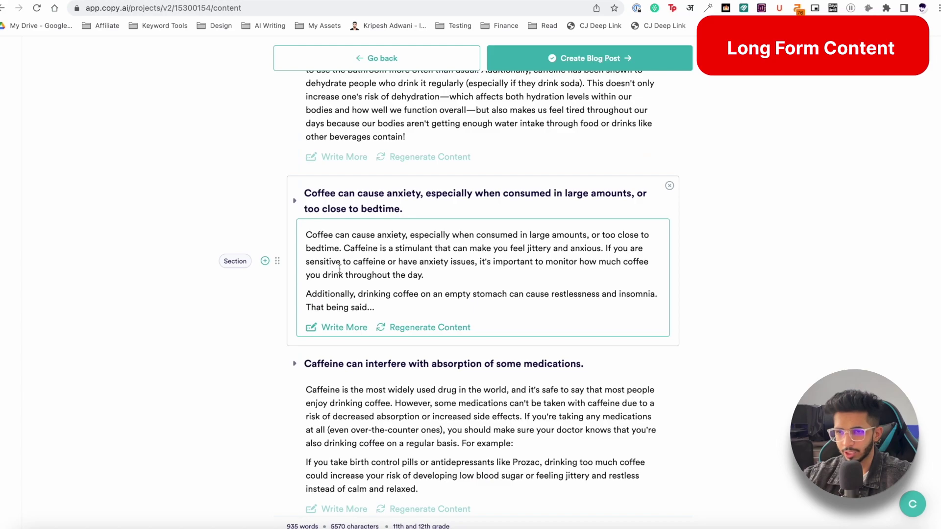
scroll(341, 244, "down", 1)
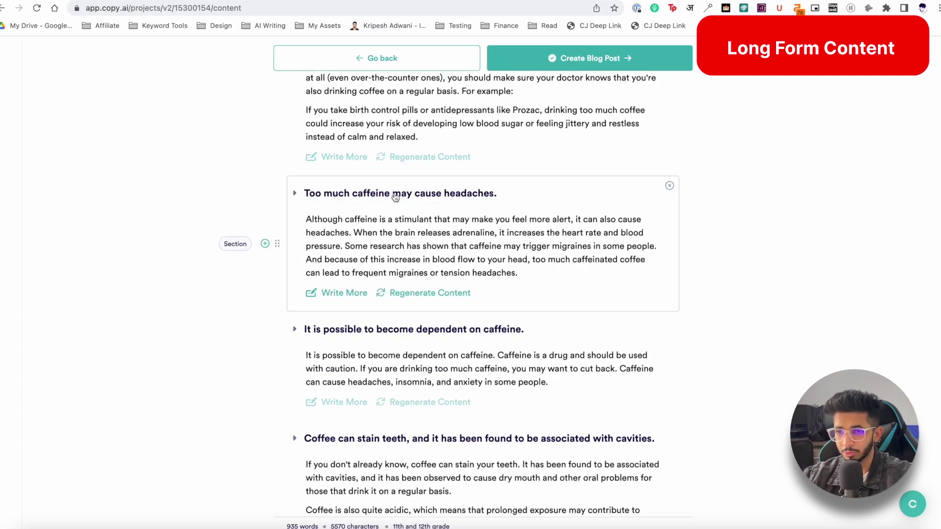
scroll(446, 201, "down", 15)
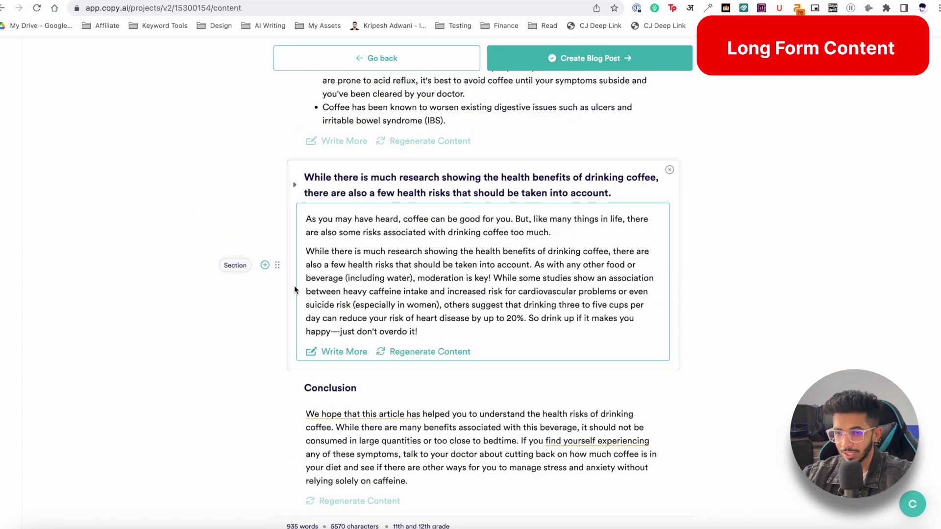
scroll(382, 331, "up", 2)
scroll(382, 331, "up", 20)
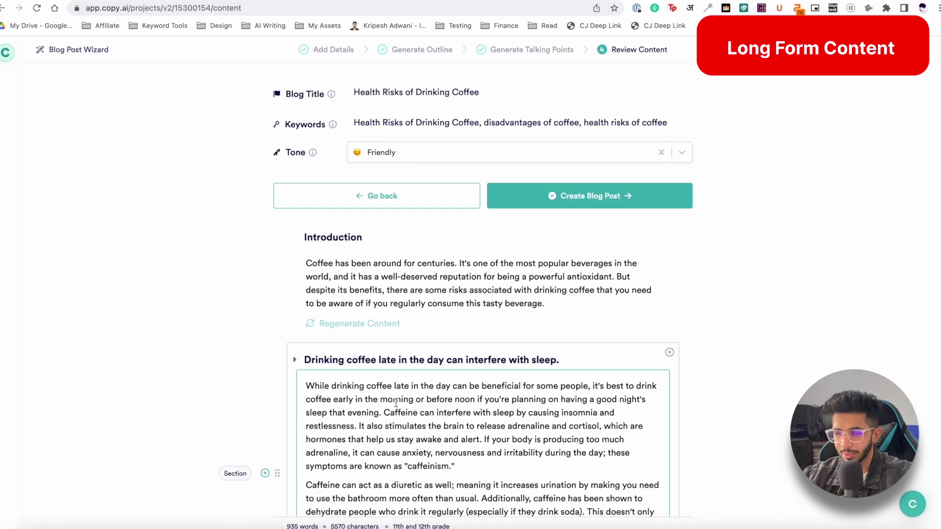
left_click(588, 196)
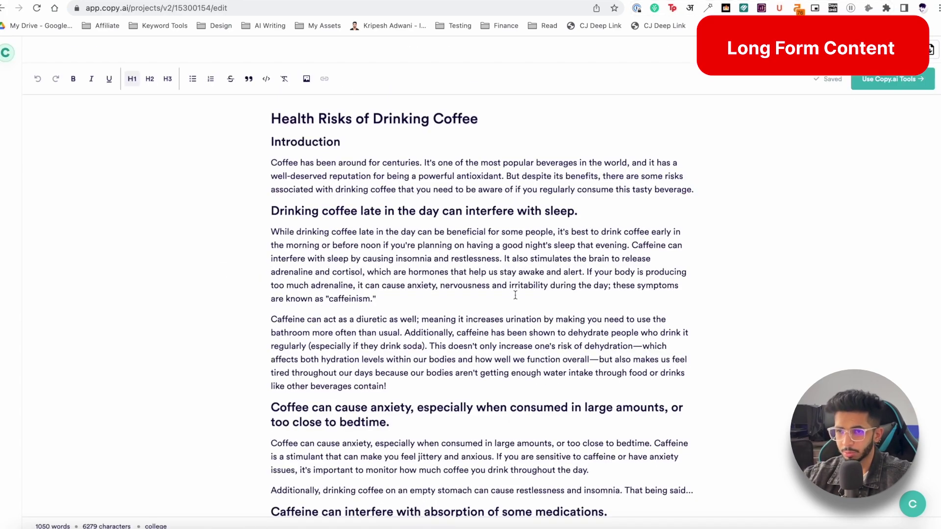
Number the first two section headings "1)" and "2)", shortening the first one to "1) Can interfere with sleep."
scroll(439, 216, "down", 20)
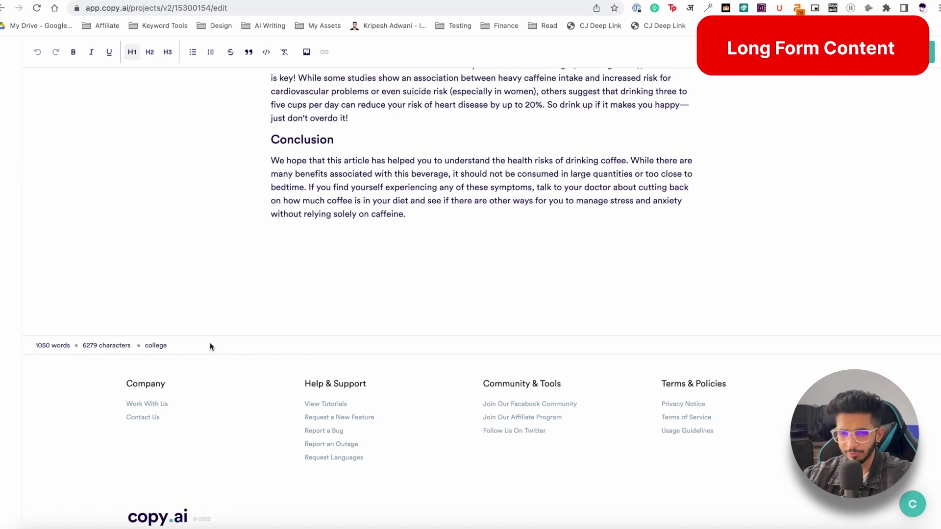
scroll(113, 349, "up", 20)
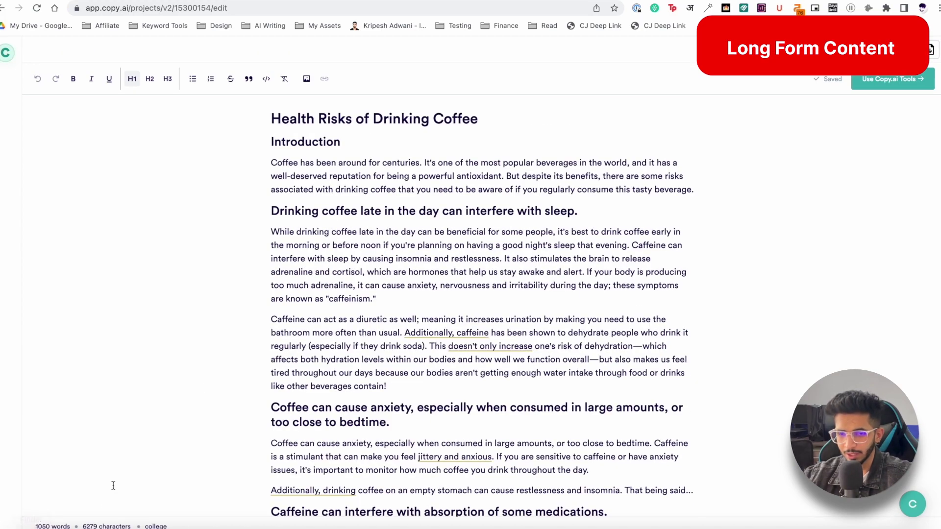
left_click(296, 210)
type("1)")
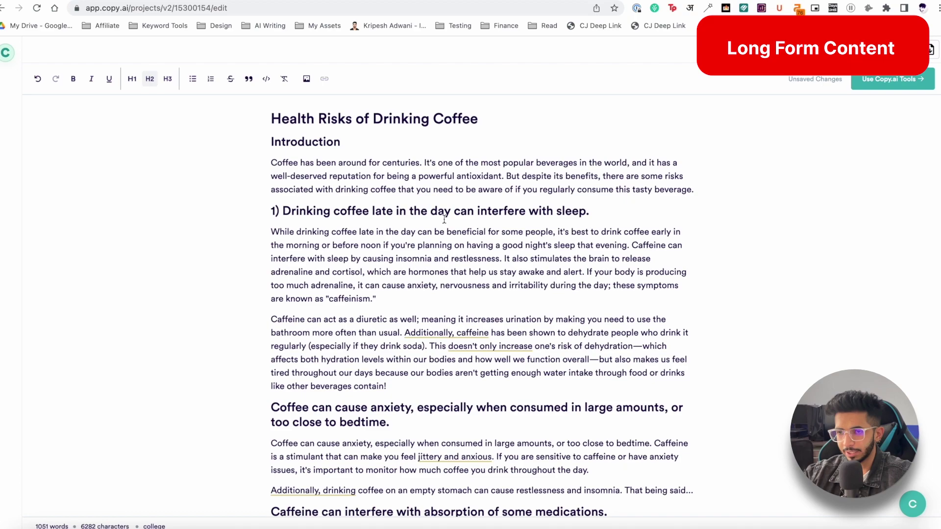
left_click_drag(460, 210, 283, 212)
type("C")
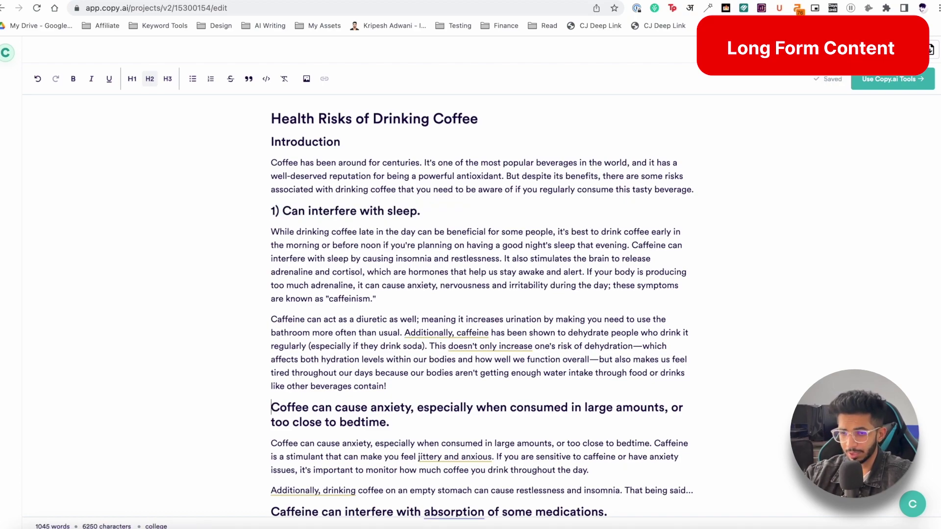
type("2)")
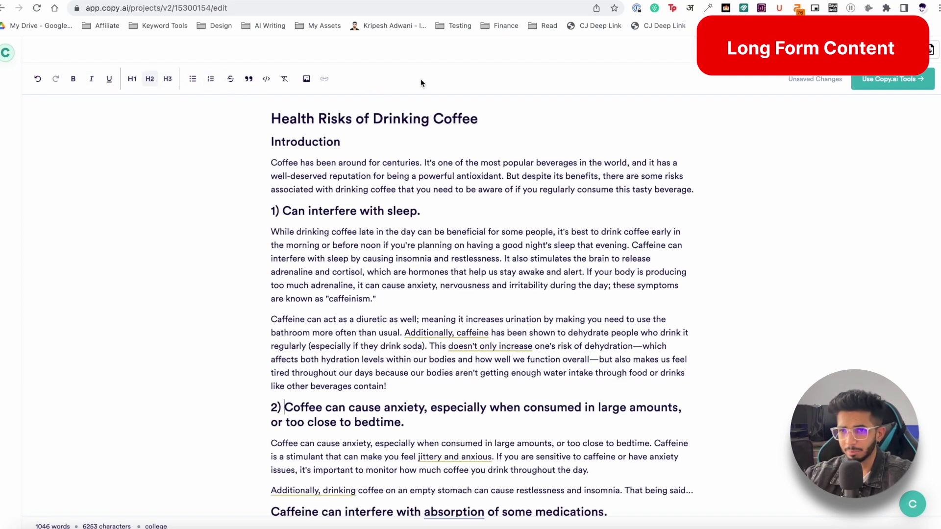
left_click(930, 50)
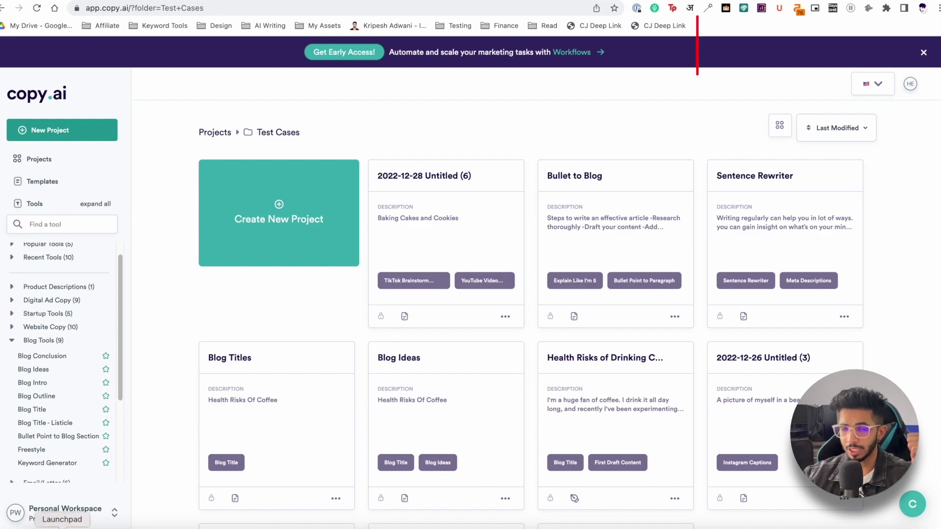
Look through the Blog Tools list, and review the Blog Titles project's topic input and all its saved titles
scroll(30, 460, "down", 1)
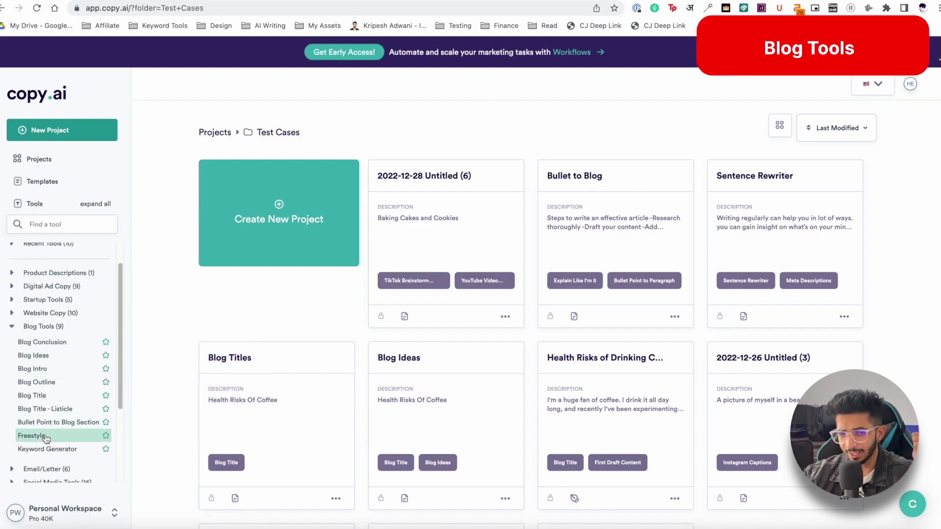
scroll(59, 431, "up", 2)
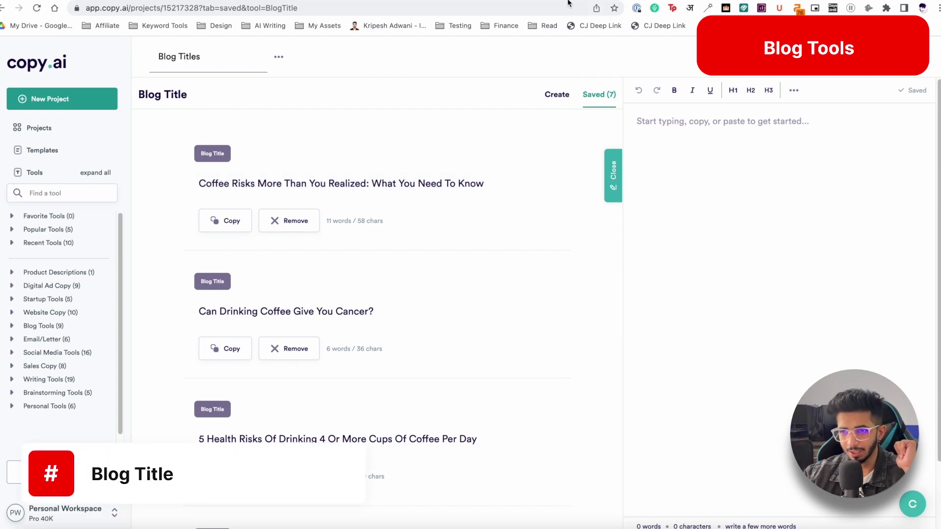
left_click(557, 96)
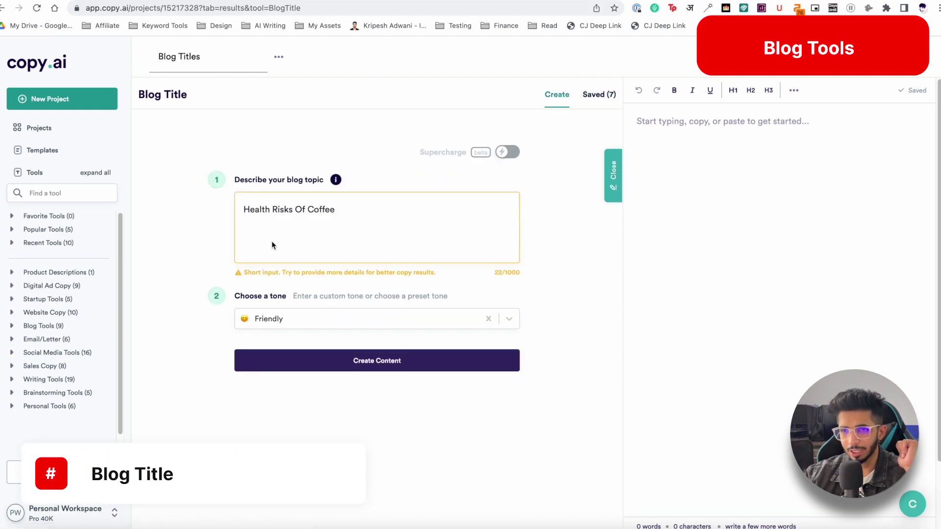
left_click(595, 96)
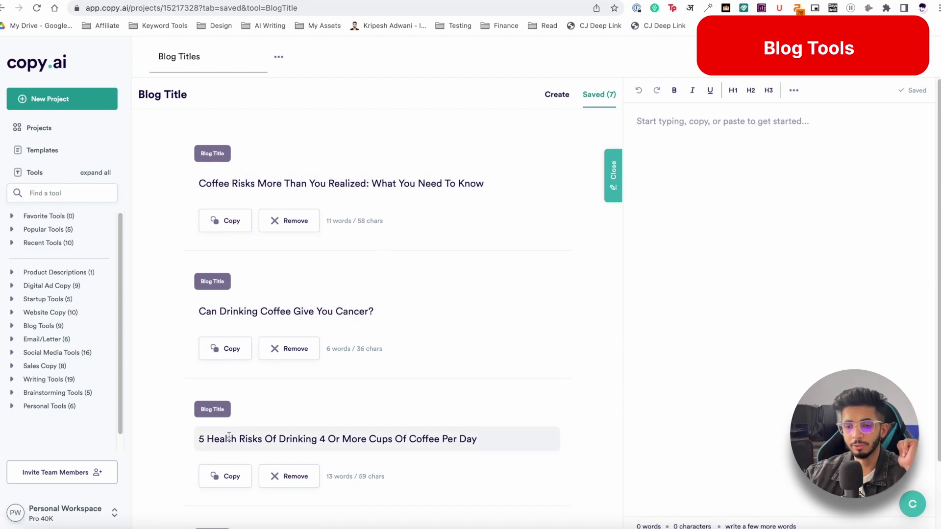
scroll(329, 450, "down", 3)
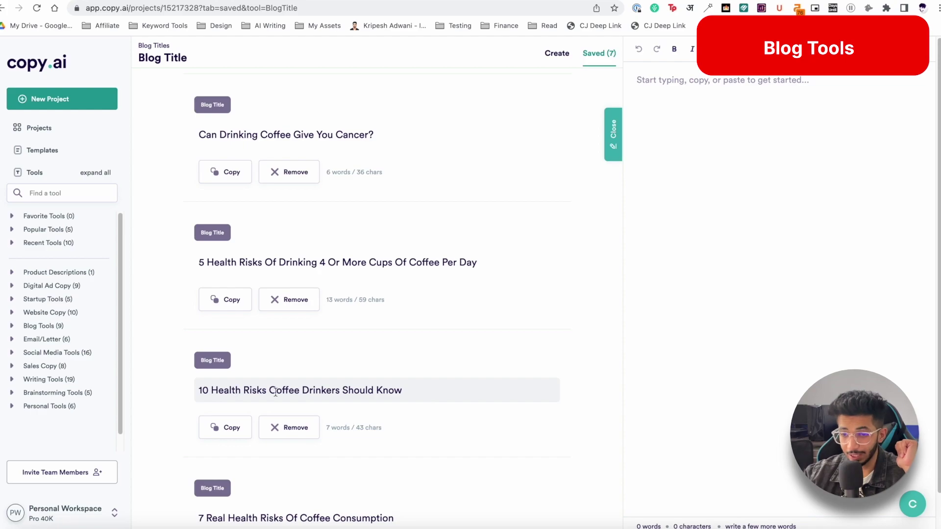
scroll(358, 398, "down", 1)
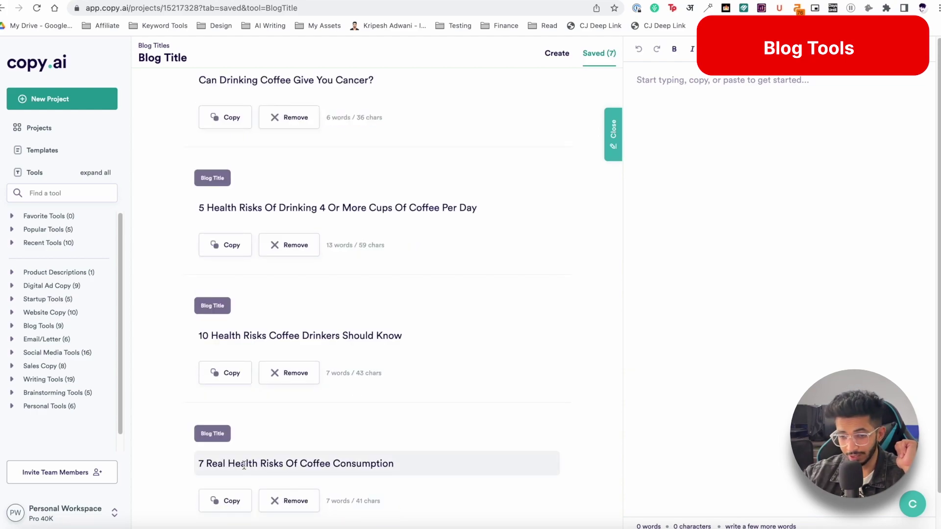
scroll(345, 458, "down", 8)
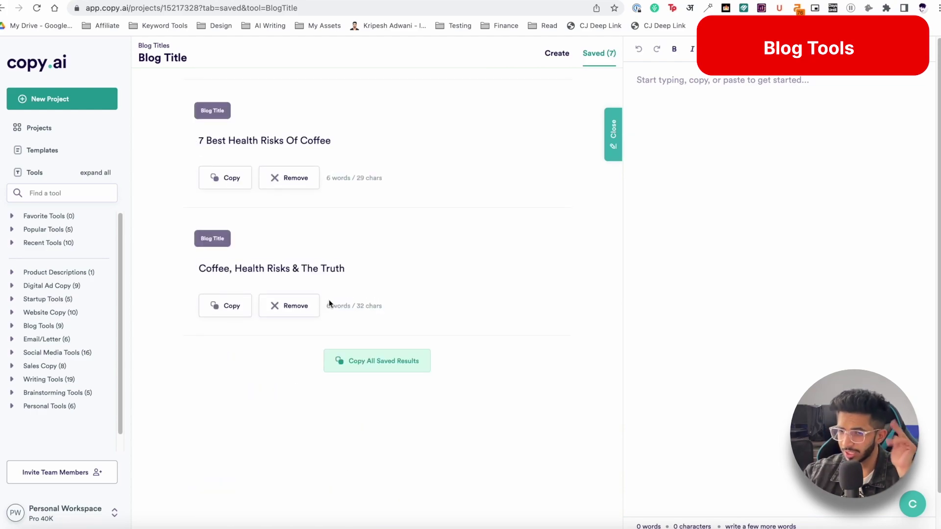
scroll(330, 304, "up", 10)
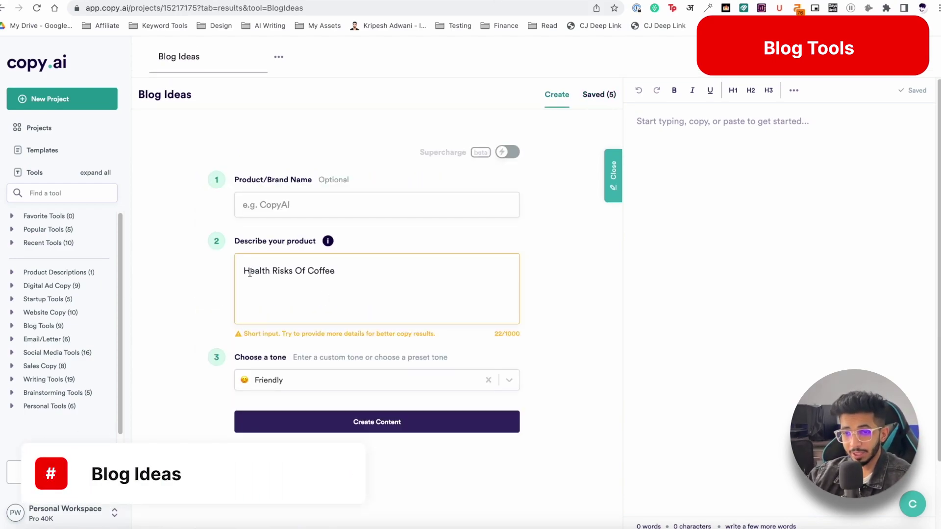
Review the saved results of the Blog Ideas project
left_click(592, 96)
scroll(181, 278, "down", 1)
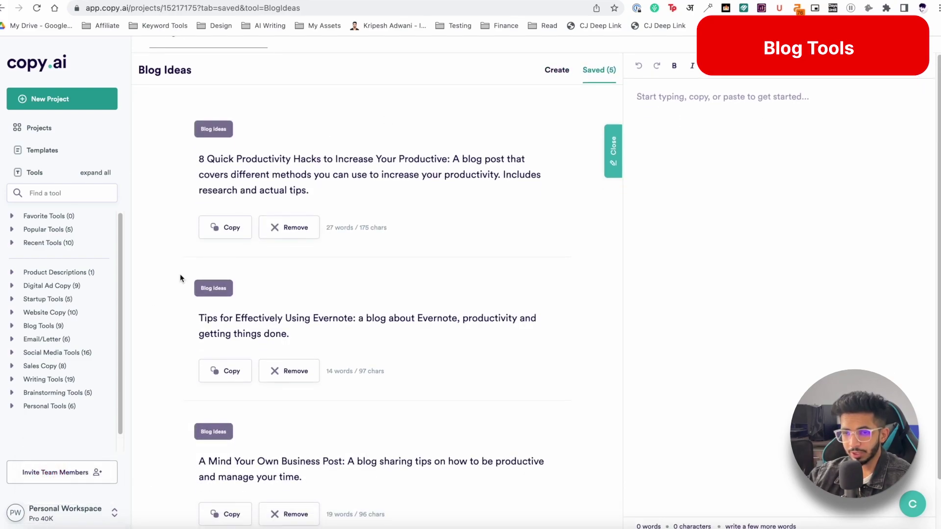
scroll(180, 278, "down", 5)
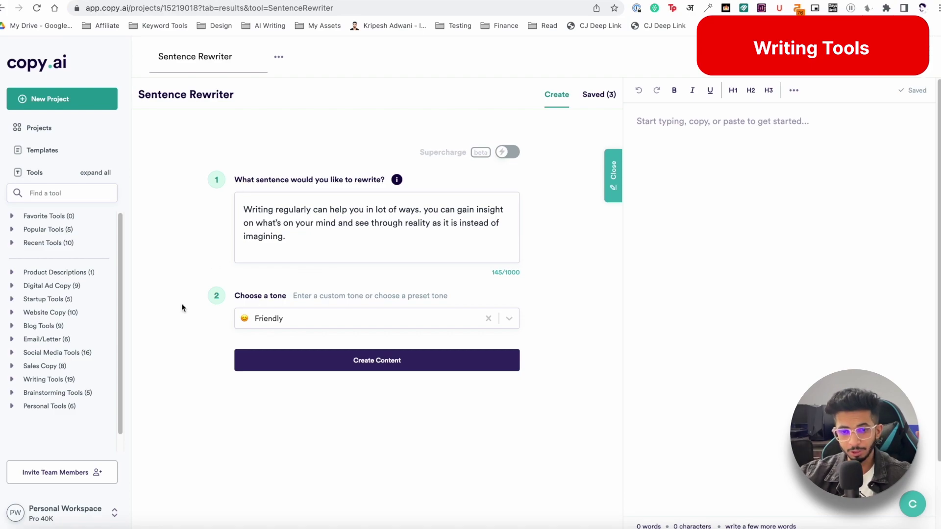
Expand the Writing Tools category and review the saved Sentence Rewriter results
left_click(16, 379)
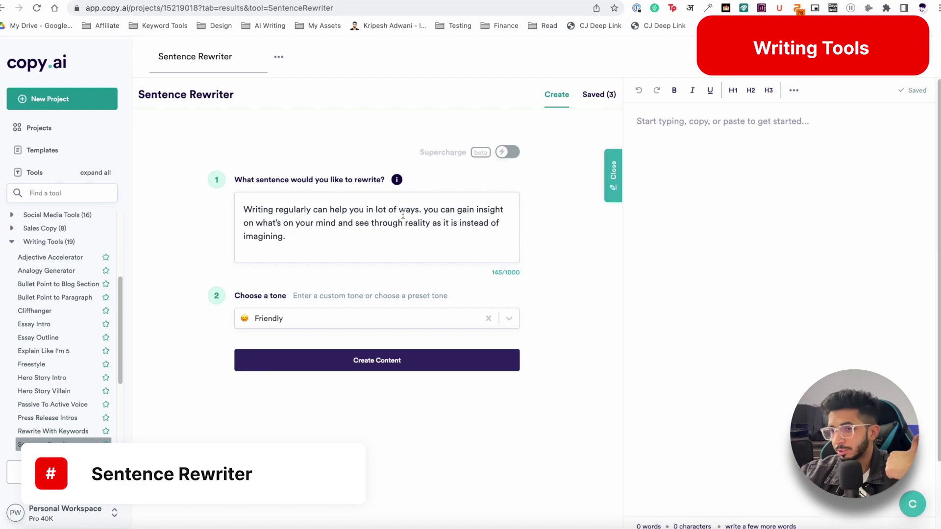
left_click(608, 93)
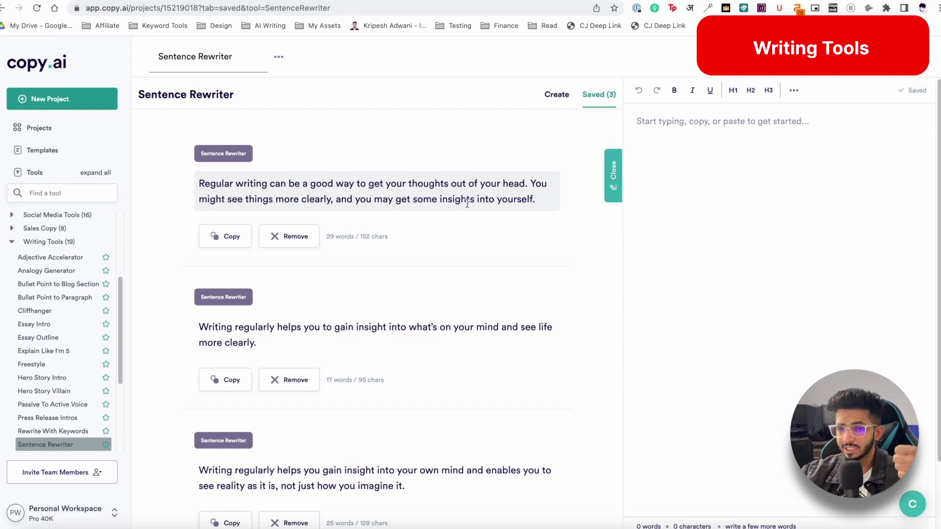
scroll(467, 203, "down", 7)
scroll(370, 250, "up", 7)
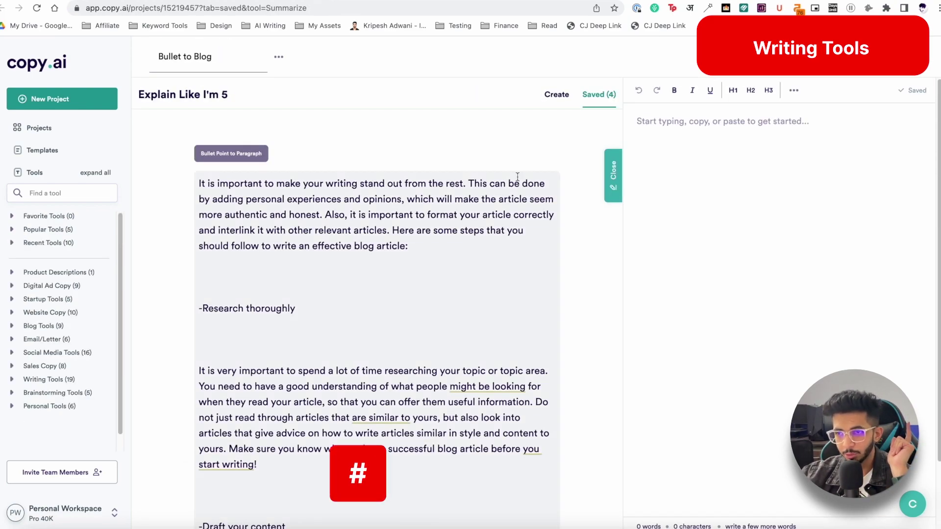
Show the Bullet to Blog project's input and highlight its bullet points from "-Research thoroughly" to "-Publish"
left_click(555, 100)
left_click_drag(244, 229, 315, 331)
left_click(321, 377)
left_click_drag(244, 229, 280, 353)
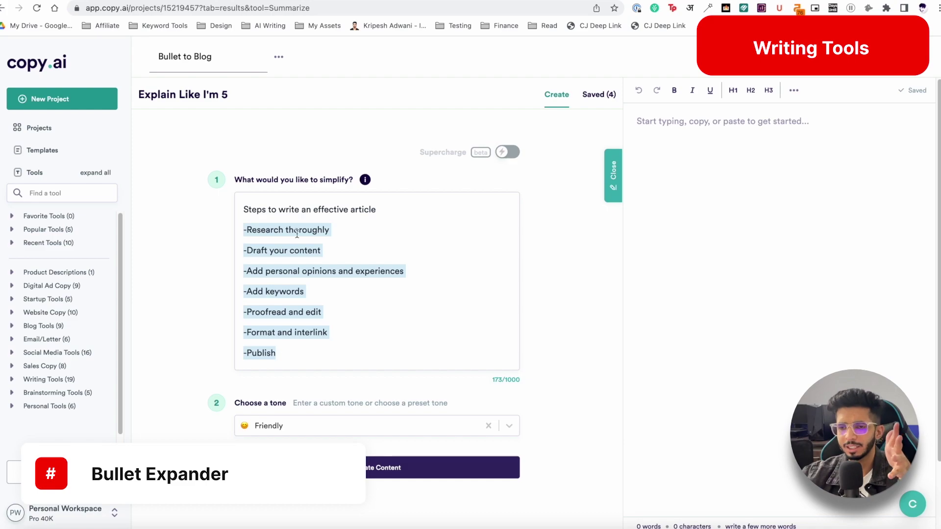
Read the saved Bullet Point to Paragraph result of the Bullet to Blog project
left_click(580, 102)
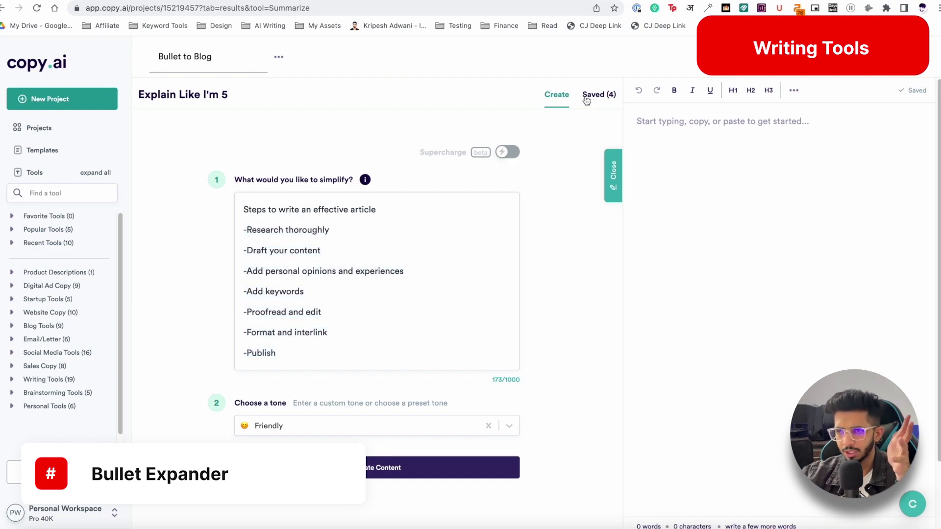
left_click(587, 98)
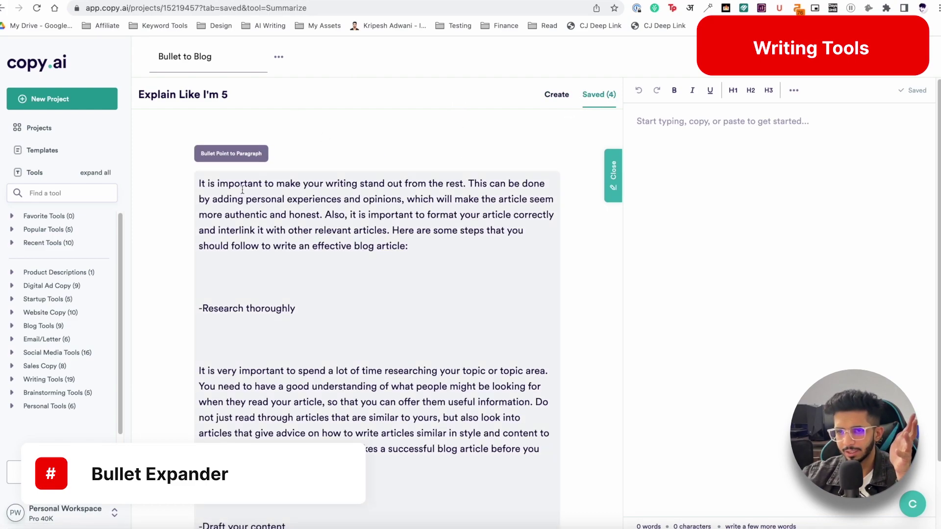
scroll(279, 192, "down", 5)
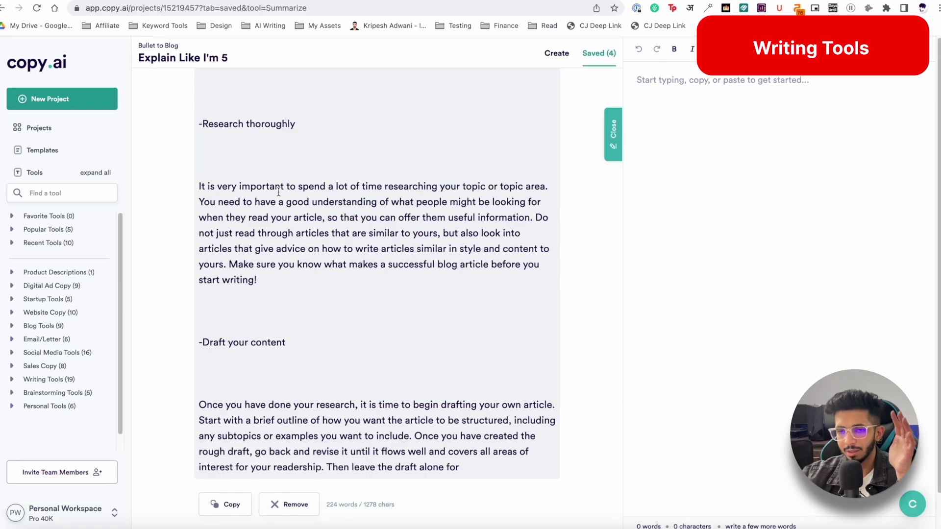
scroll(278, 192, "down", 3)
scroll(278, 192, "up", 6)
scroll(277, 189, "down", 7)
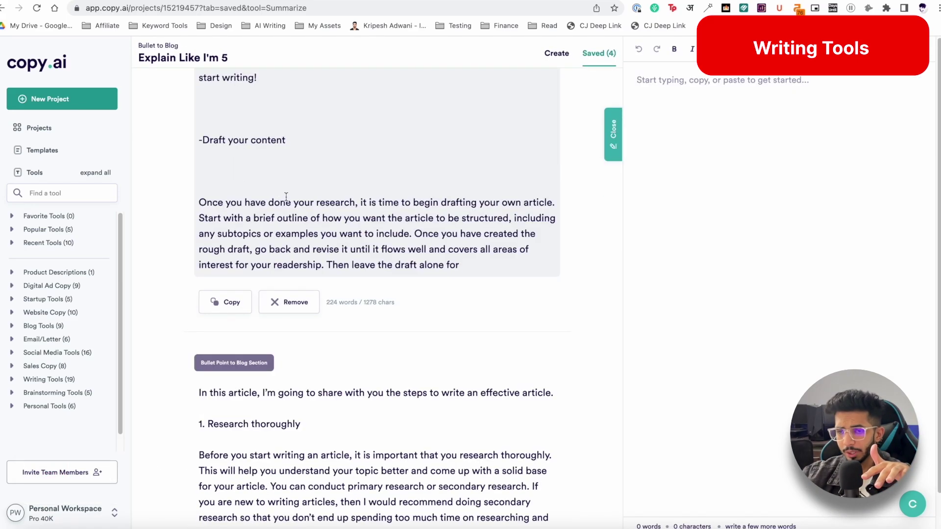
scroll(361, 247, "up", 10)
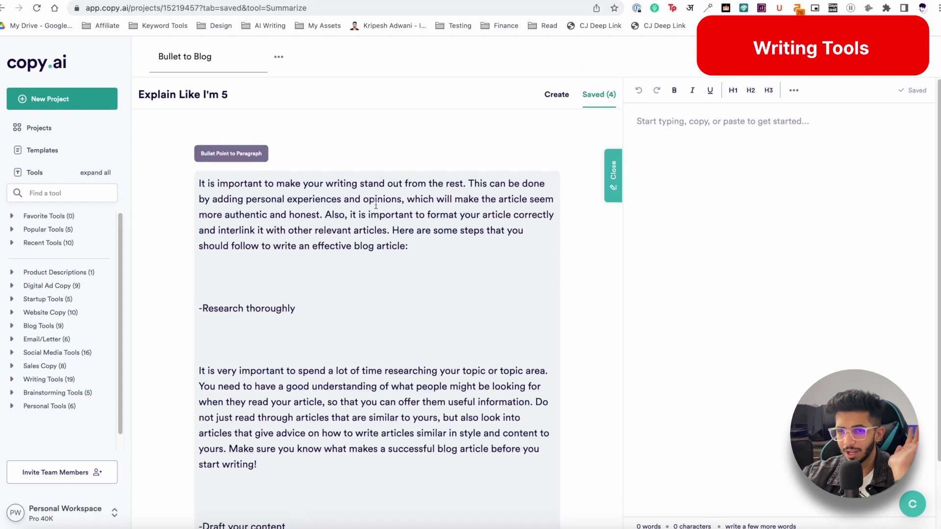
Compare the project's bullet input with its saved results, down to the Bullet Point to Blog Section output
left_click(544, 95)
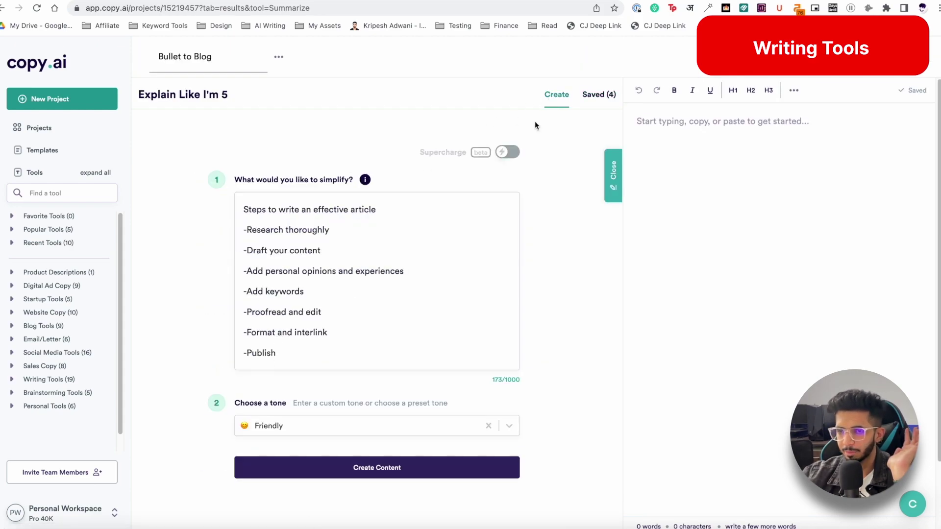
left_click(590, 93)
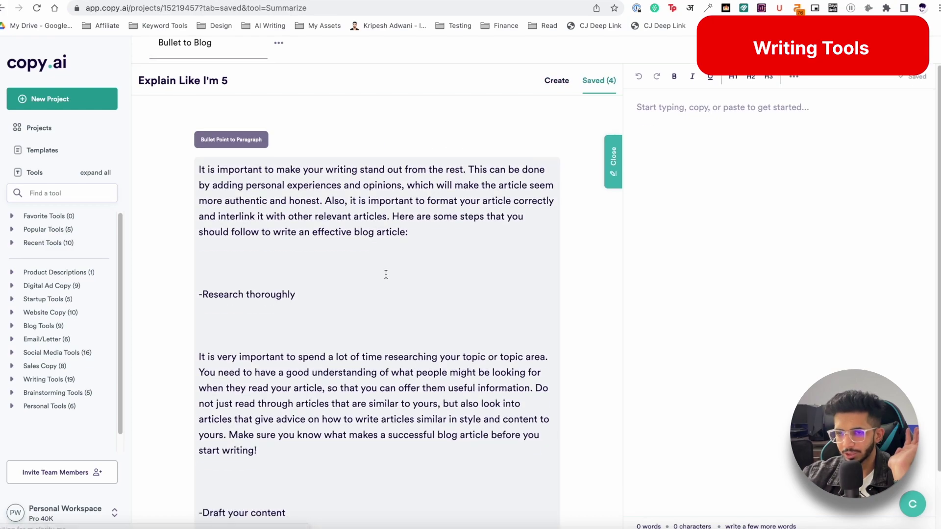
scroll(296, 242, "down", 5)
scroll(296, 241, "down", 4)
left_click(466, 297)
left_click_drag(353, 267, 460, 298)
left_click(353, 267)
scroll(441, 293, "down", 10)
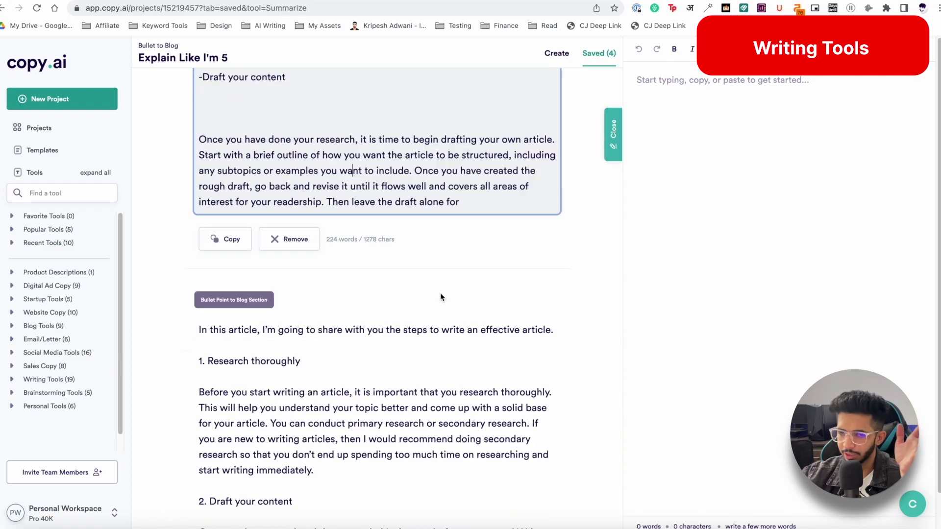
Read the saved Bullet Point to Blog Section output and the following saved text through "Step 4: Proofread and edit"
left_click_drag(262, 311, 275, 327)
scroll(153, 325, "down", 14)
scroll(258, 318, "down", 13)
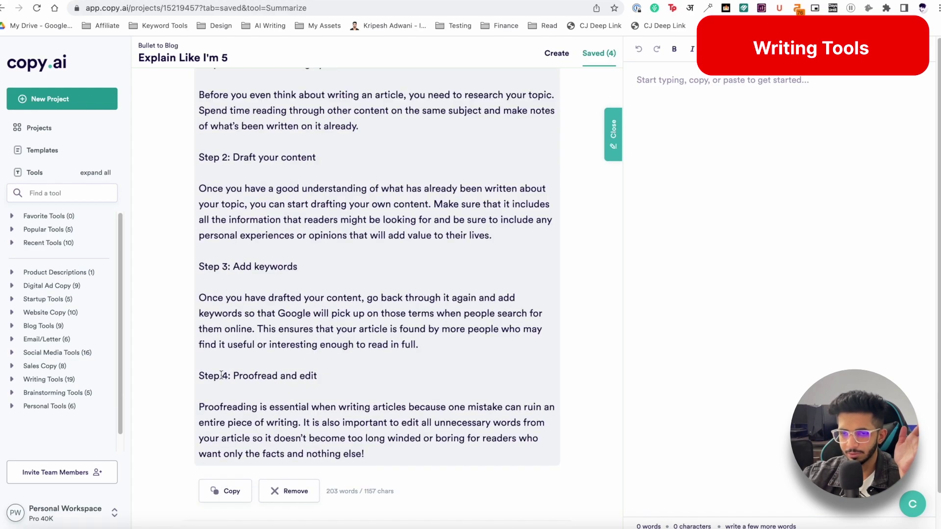
scroll(225, 368, "down", 2)
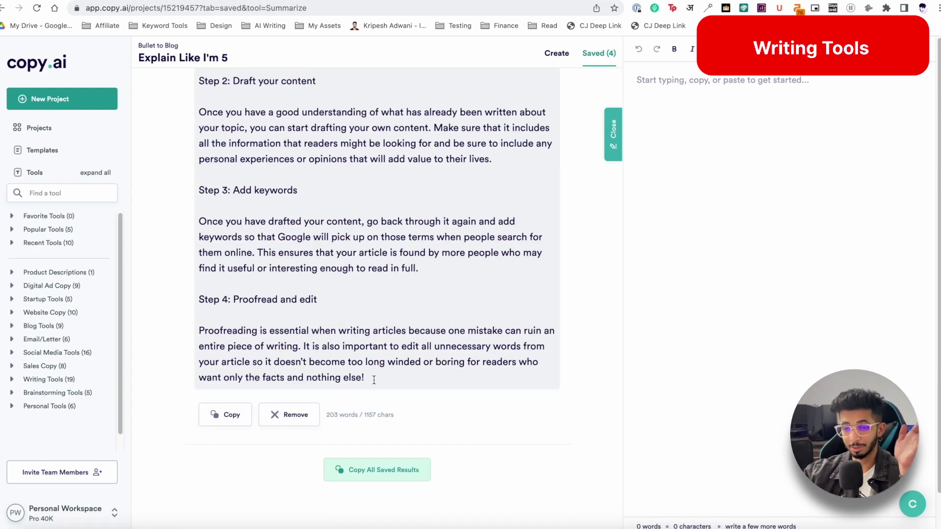
scroll(374, 381, "down", 4)
scroll(374, 381, "up", 20)
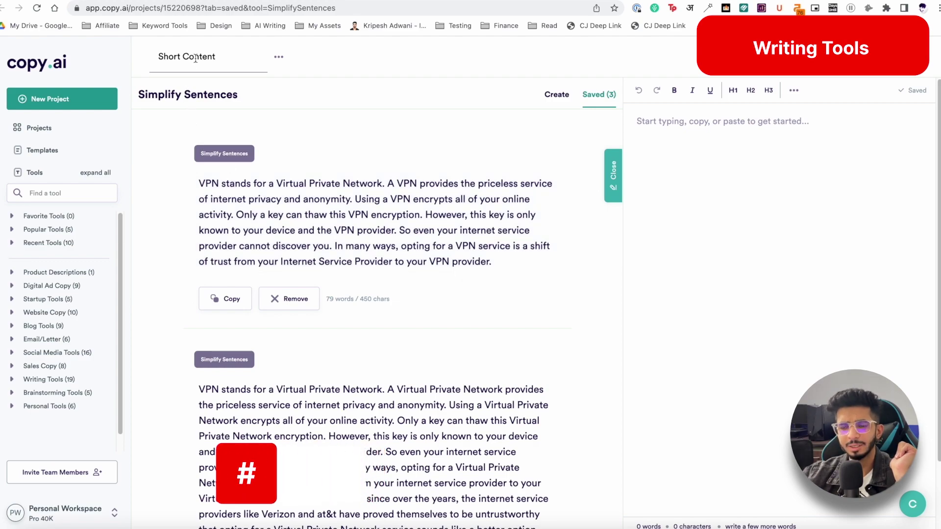
Show the Short Content project's input and highlight its text from "However, this key" to the end
scroll(490, 147, "down", 3)
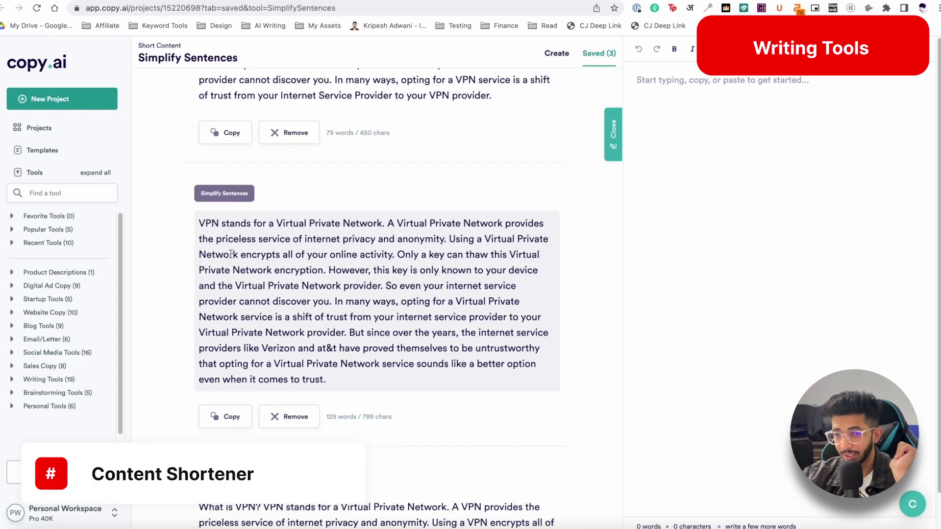
scroll(561, 123, "up", 3)
left_click(556, 94)
left_click_drag(283, 249, 414, 345)
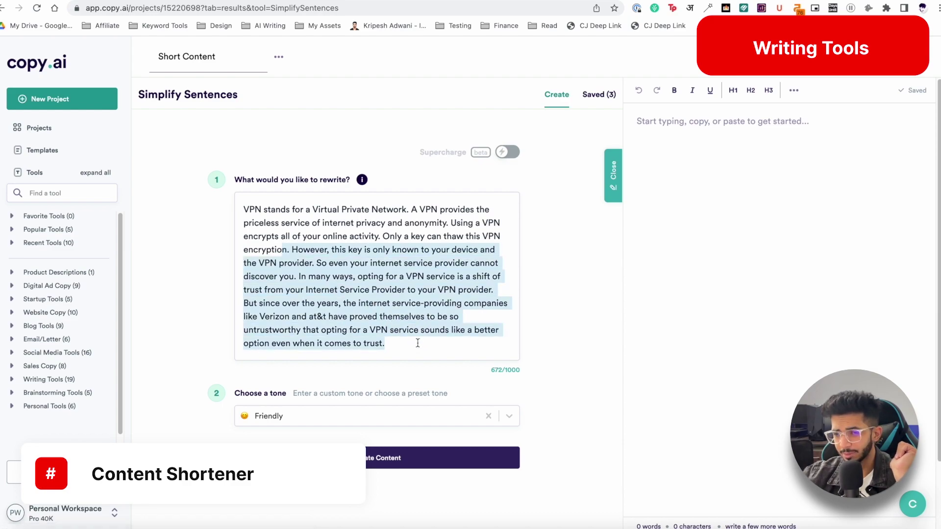
Review and compare the three saved Simplify Sentences results of the Short Content project
left_click(590, 96)
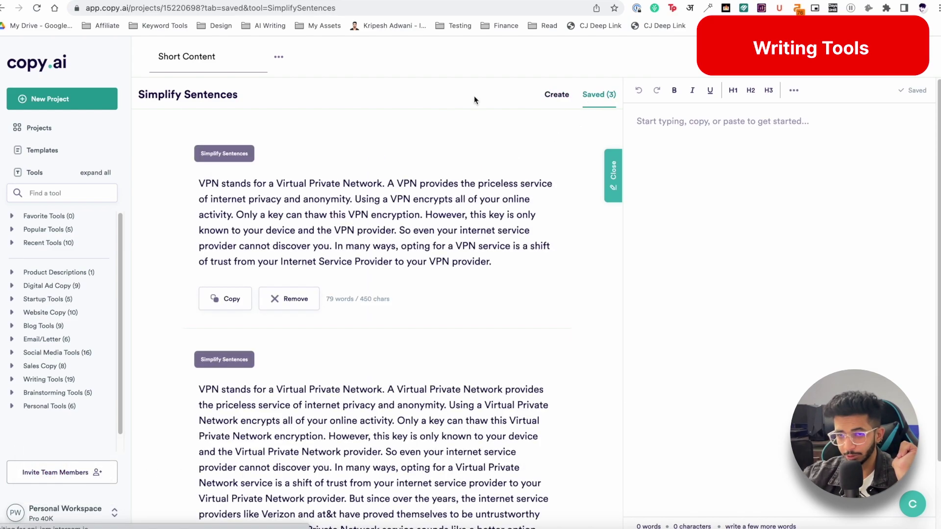
scroll(294, 220, "down", 6)
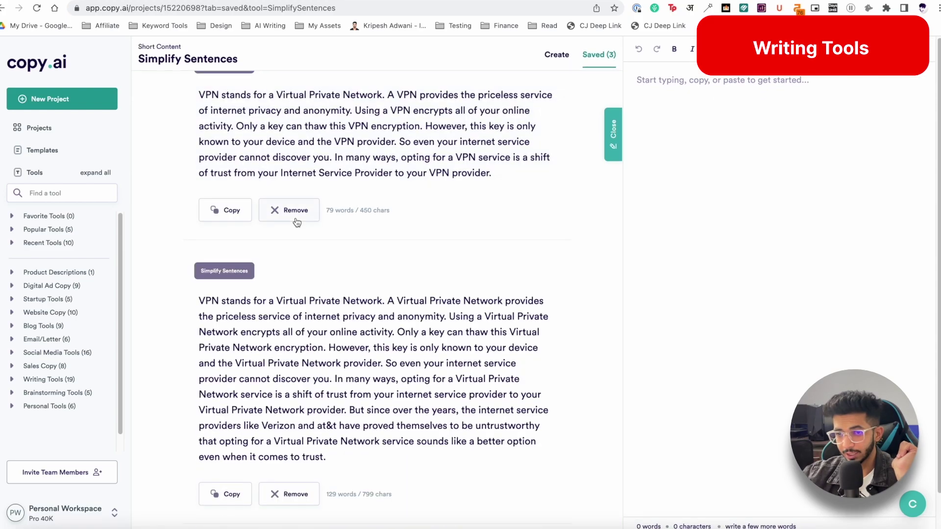
scroll(296, 222, "up", 4)
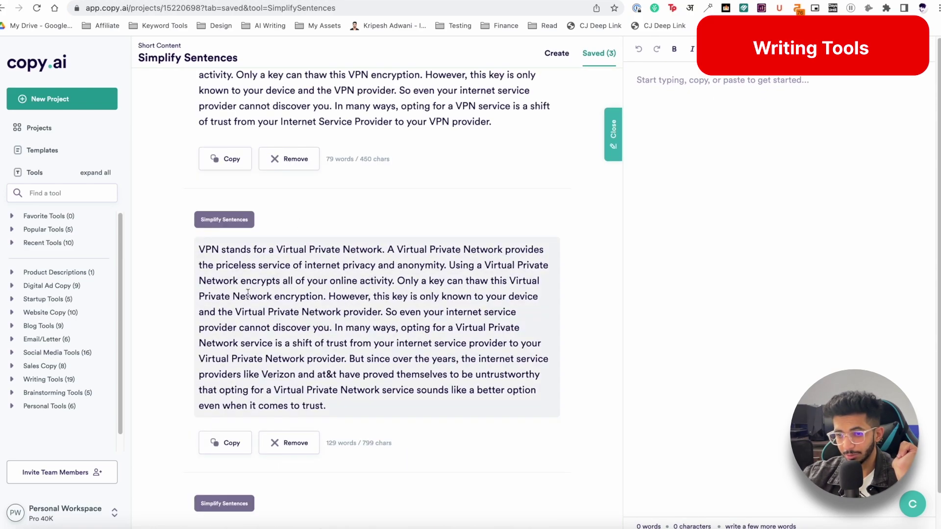
scroll(246, 294, "down", 5)
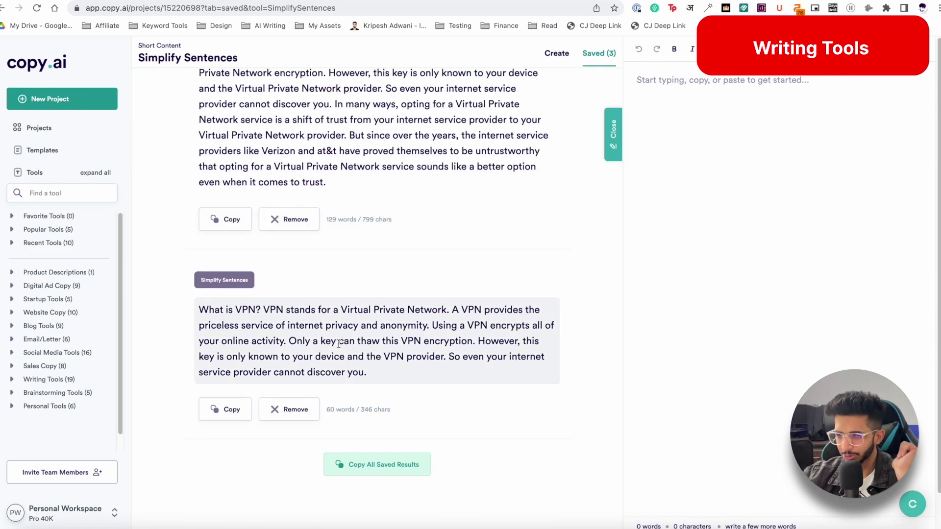
scroll(338, 344, "up", 6)
scroll(286, 384, "down", 4)
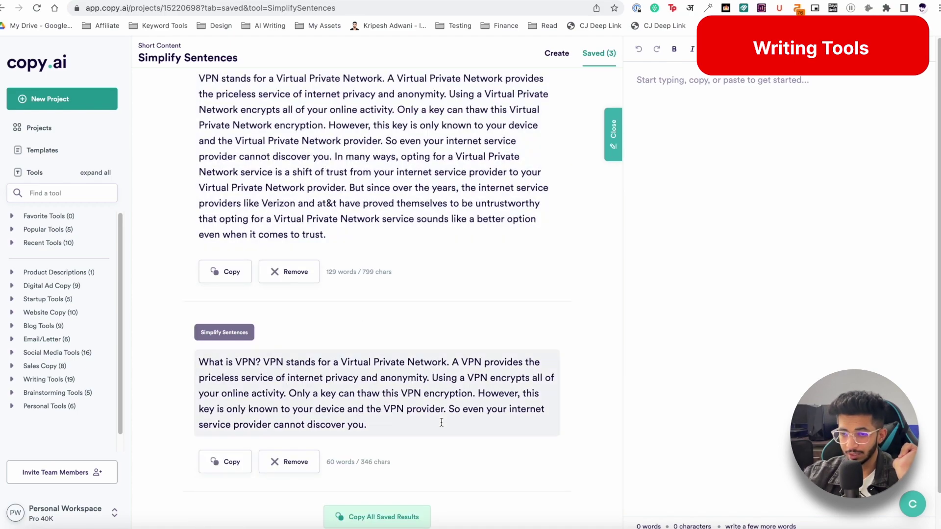
scroll(449, 431, "up", 5)
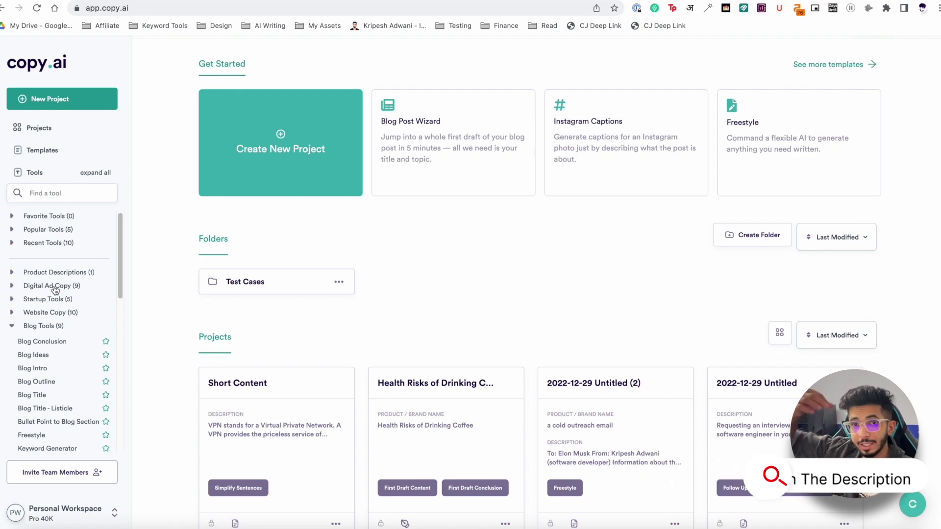
Expand the Email/Letter tool category and look over the tools it offers
scroll(54, 304, "down", 3)
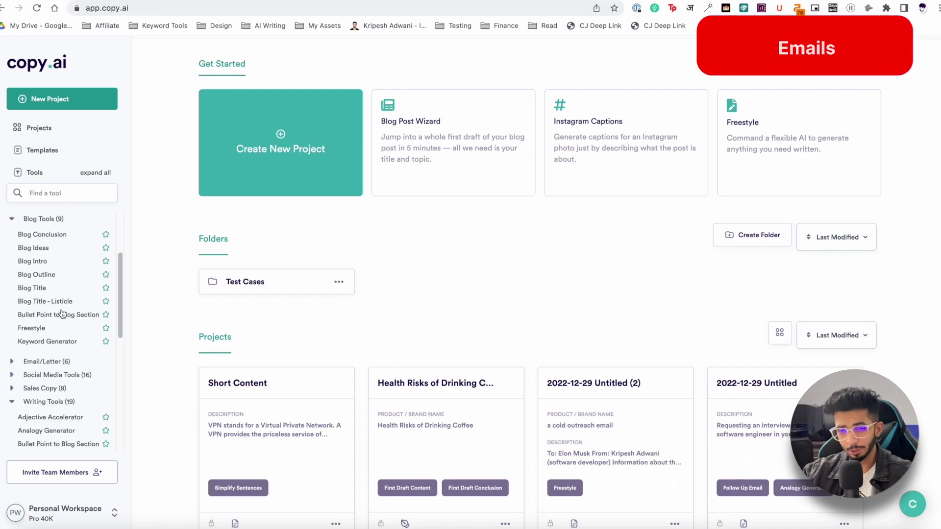
left_click(13, 362)
scroll(45, 351, "down", 3)
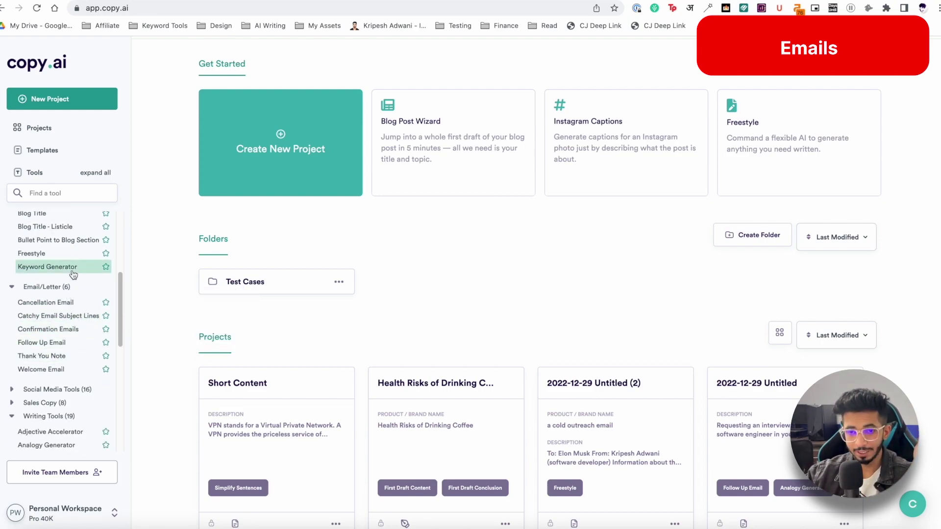
scroll(73, 274, "down", 1)
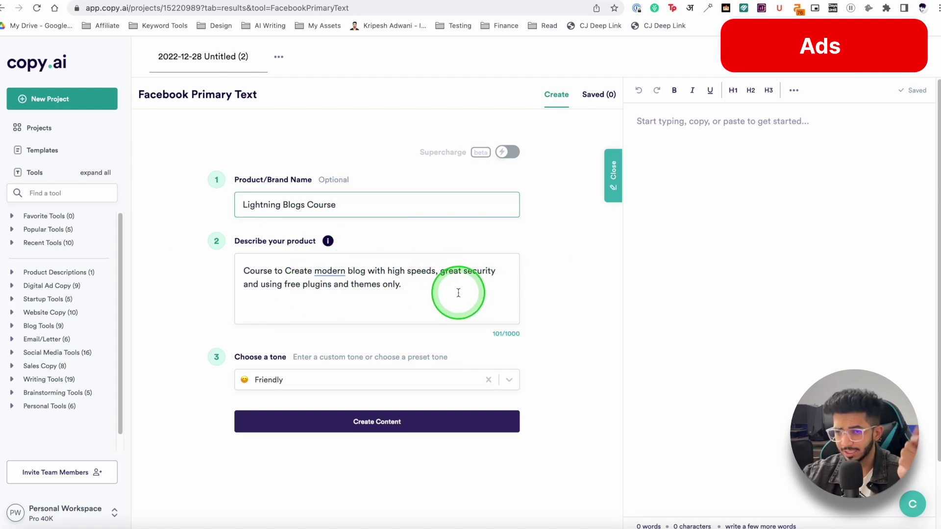
Generate friendly Facebook Primary Text for the Lightning Blogs Course from the filled-in description and read the first variations
left_click(346, 430)
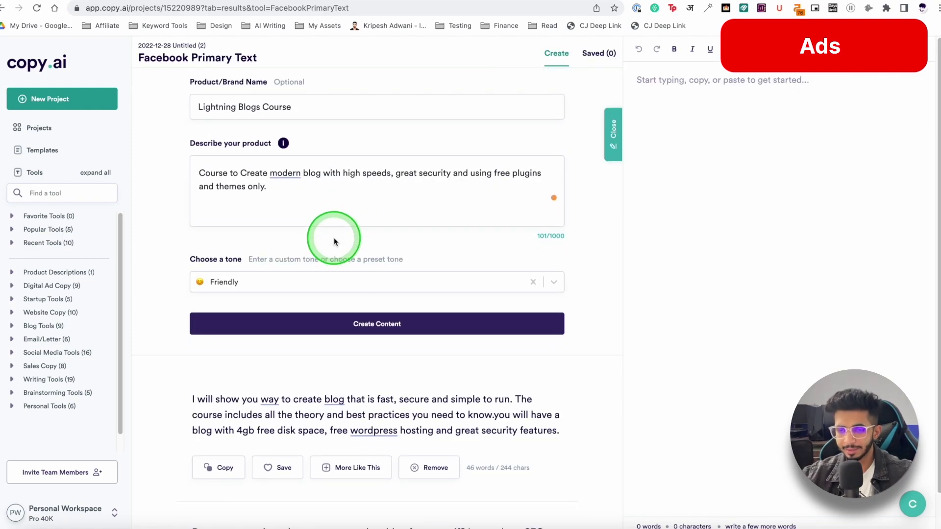
scroll(315, 221, "down", 4)
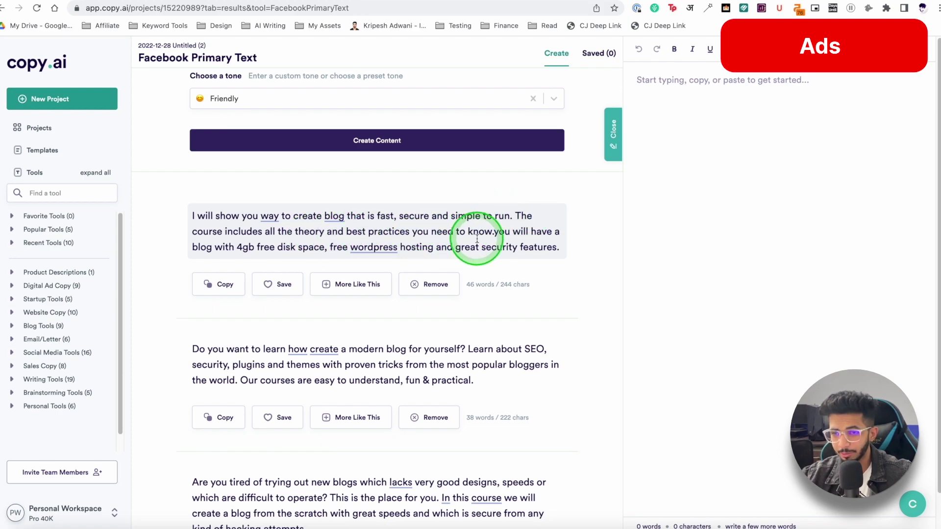
scroll(517, 243, "down", 3)
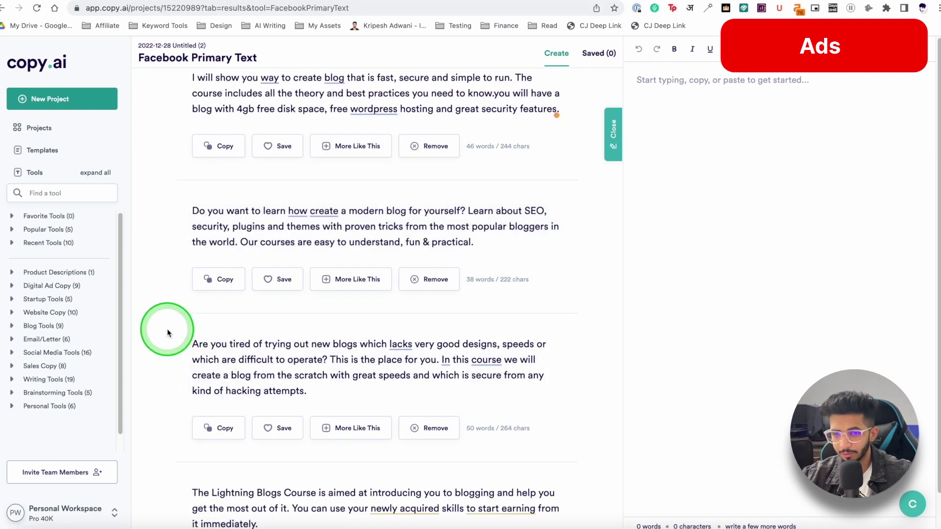
scroll(294, 355, "down", 1)
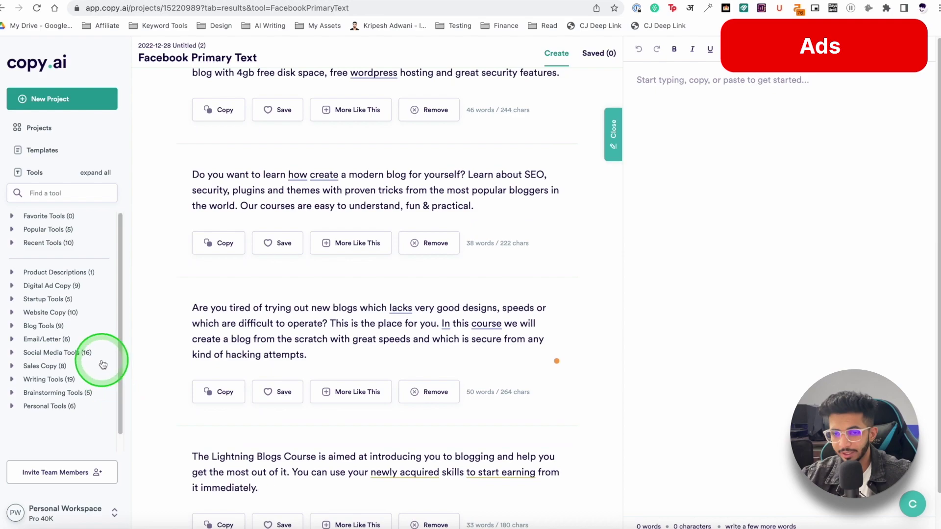
Skim all the generated Facebook Primary Text variations down to the end of the list and back to the form
scroll(101, 361, "down", 1)
scroll(320, 431, "down", 2)
scroll(319, 434, "down", 8)
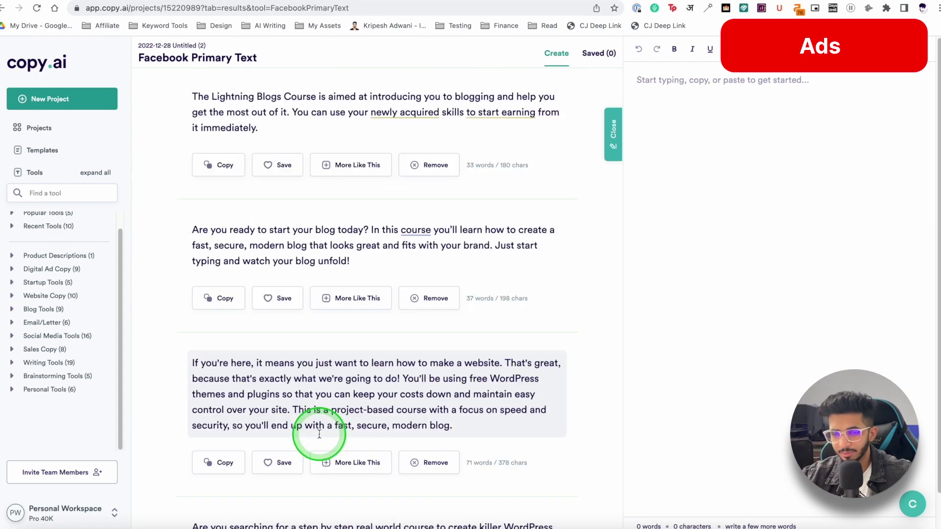
scroll(318, 434, "down", 7)
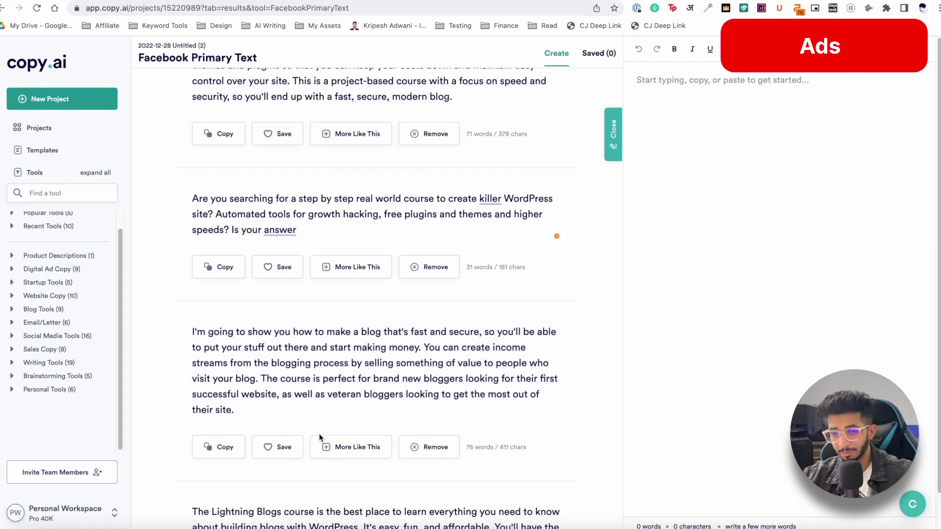
scroll(327, 387, "down", 7)
scroll(327, 387, "up", 19)
scroll(327, 387, "up", 20)
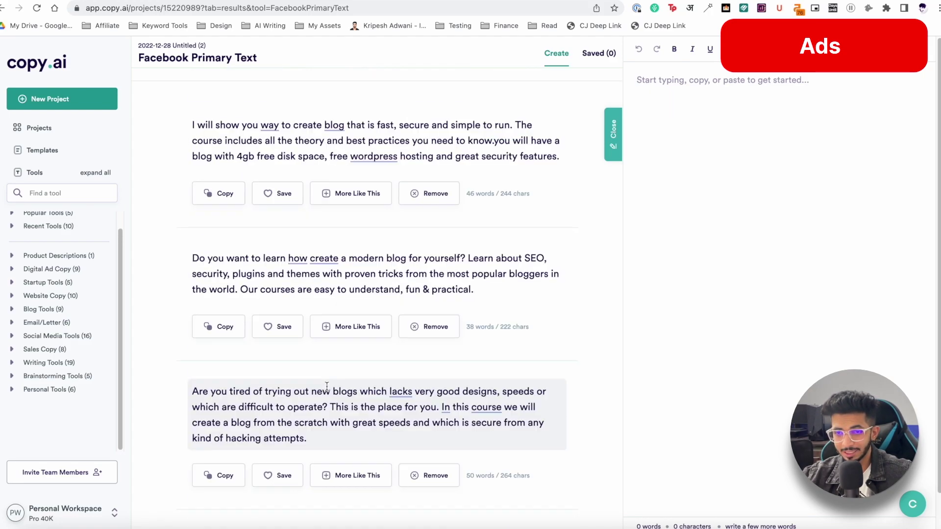
scroll(326, 387, "down", 20)
scroll(326, 387, "up", 9)
scroll(327, 387, "up", 1)
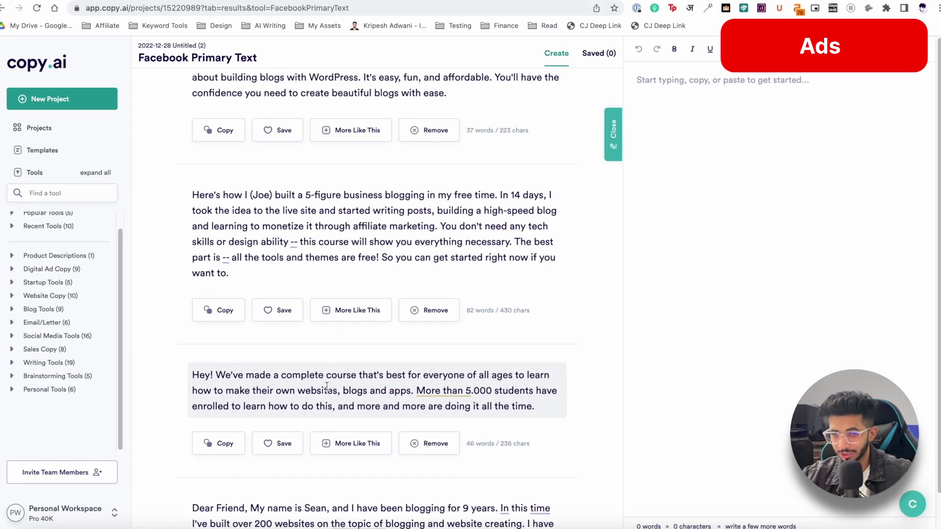
scroll(327, 387, "down", 6)
scroll(327, 387, "up", 20)
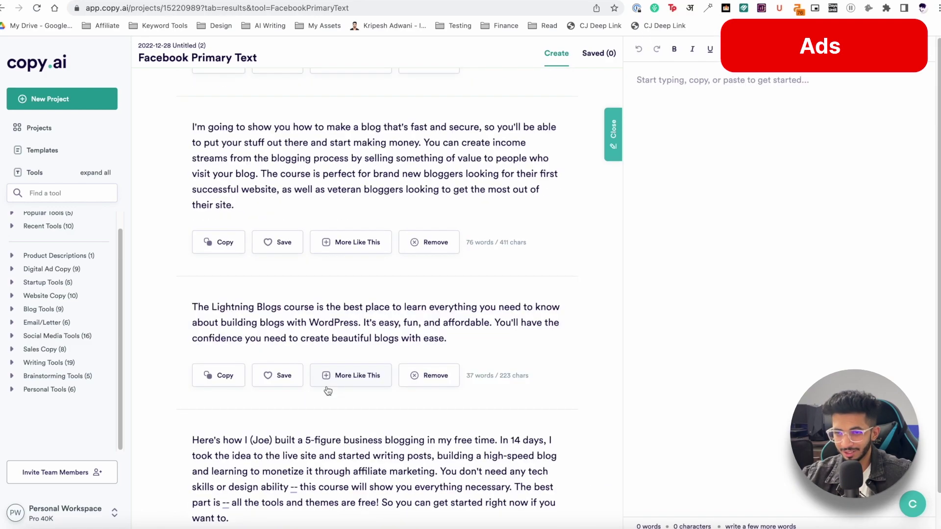
scroll(327, 386, "up", 3)
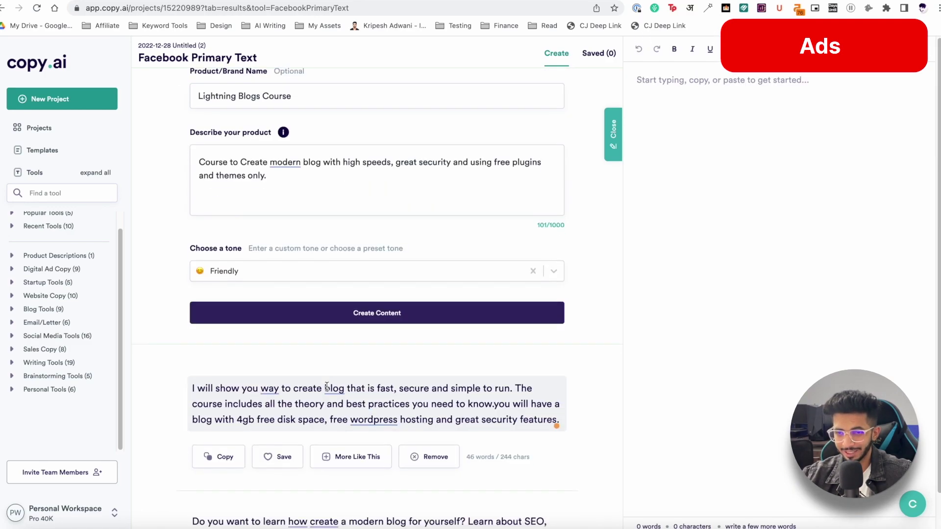
Reread the generated Facebook ad texts around "Are you tired of trying out new blogs"
scroll(326, 386, "down", 6)
left_click(328, 373)
scroll(326, 371, "down", 1)
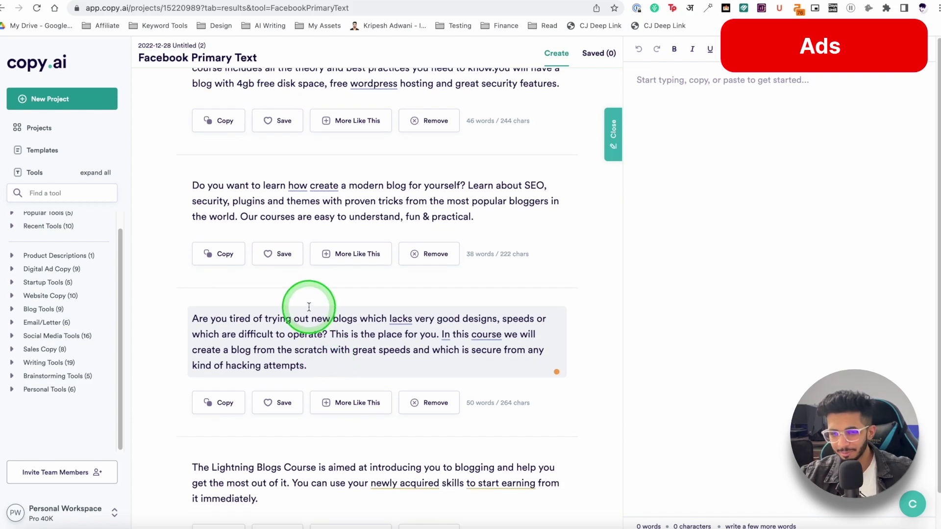
scroll(308, 306, "down", 5)
Switch to the Facebook Ad project and read its three saved Facebook Primary Text results
left_click(315, 29)
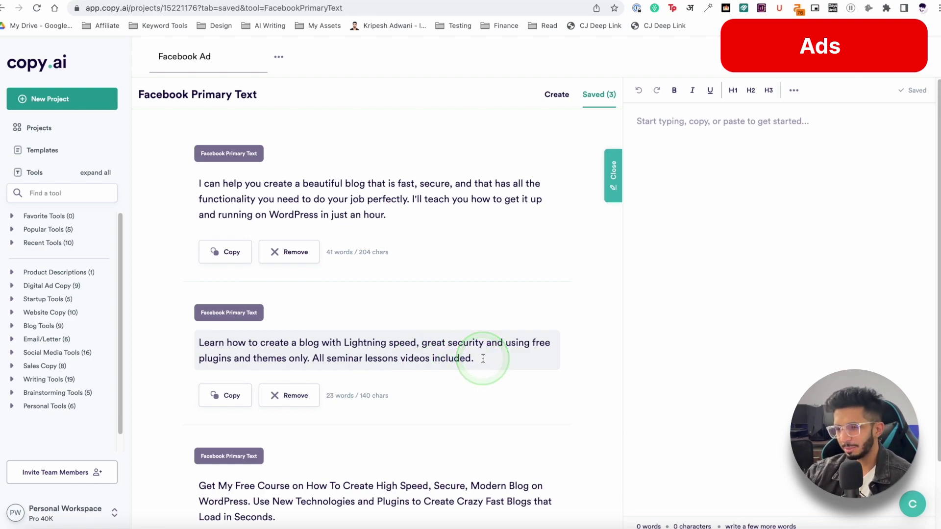
scroll(482, 365, "down", 3)
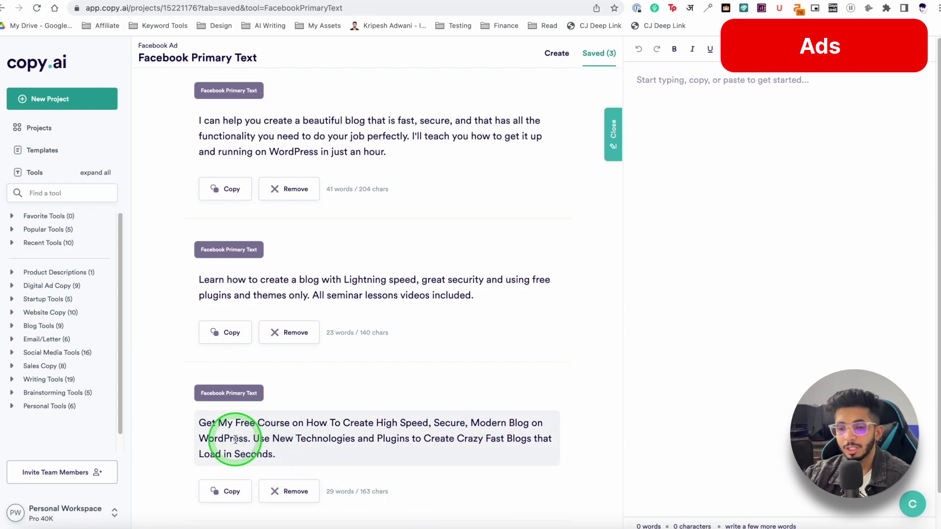
scroll(206, 412, "down", 2)
scroll(210, 315, "up", 5)
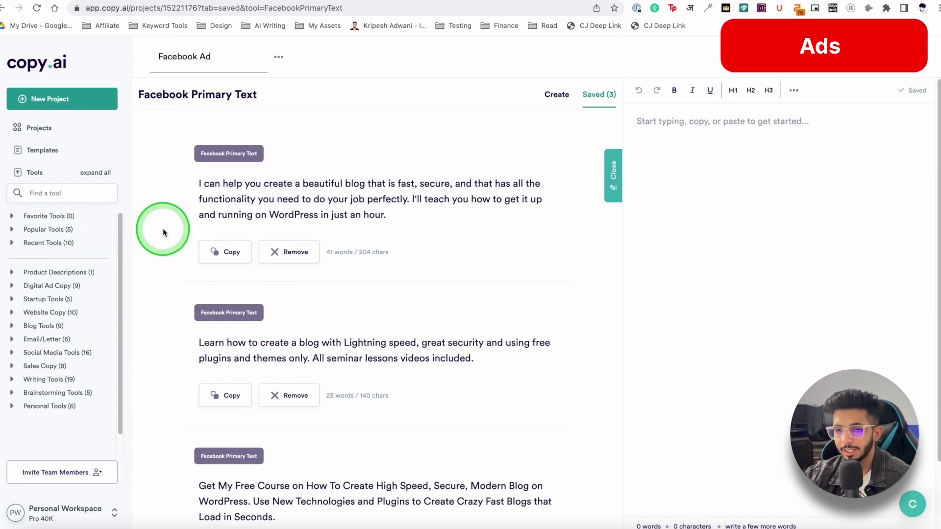
Switch to the Google Ads project and read its three saved Google Descriptions results
left_click(424, 2)
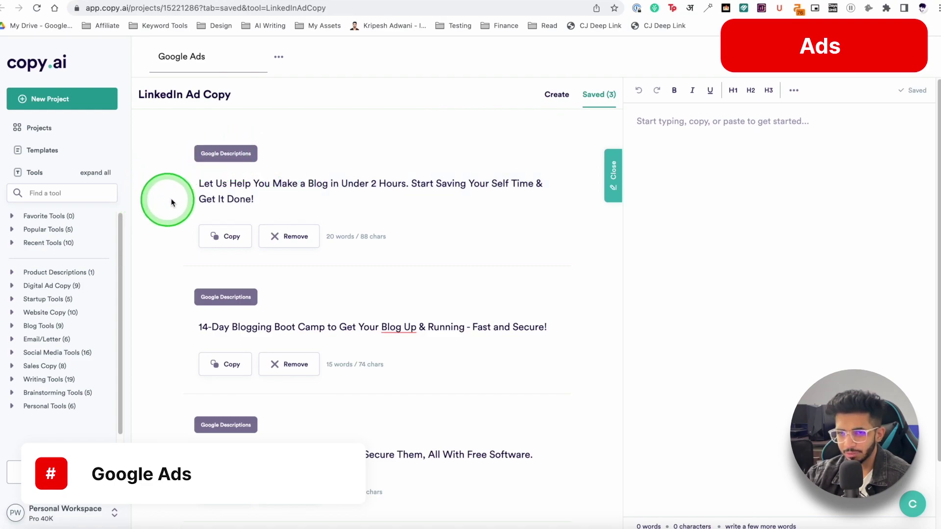
scroll(169, 203, "down", 1)
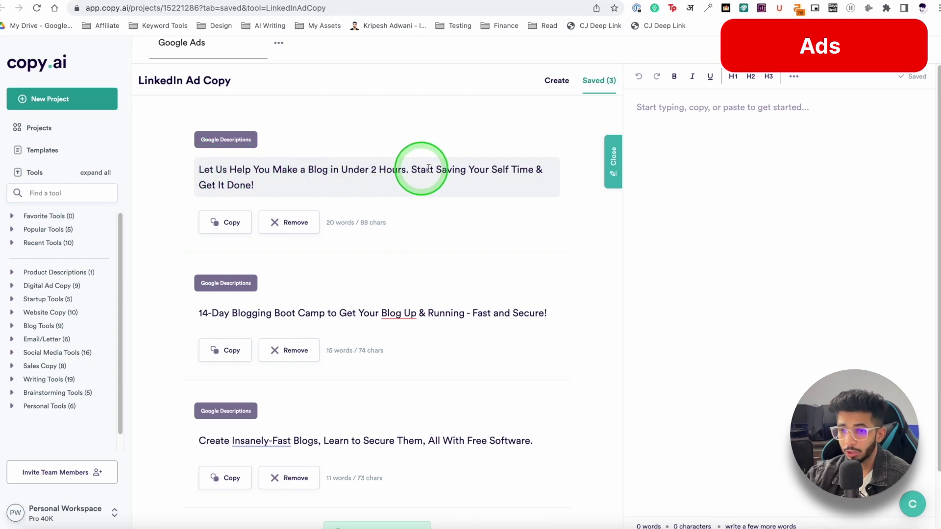
left_click(248, 317)
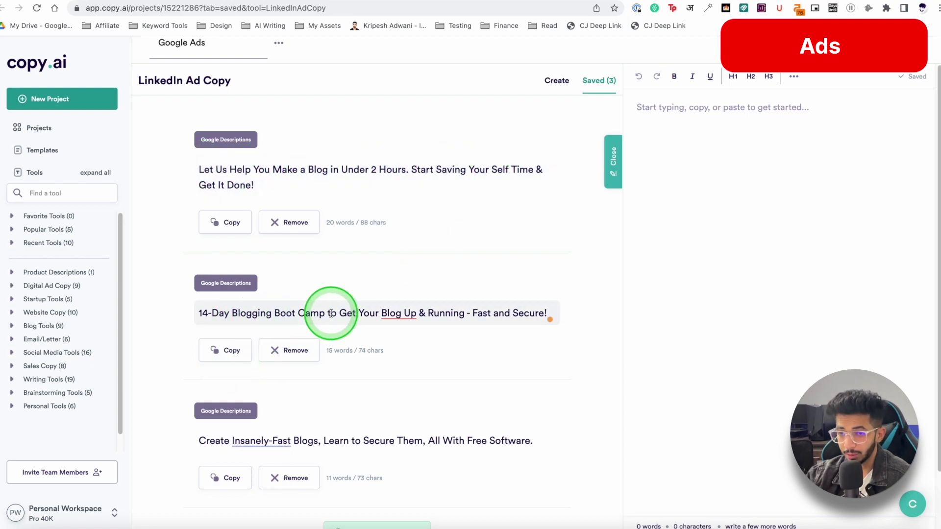
scroll(329, 315, "down", 2)
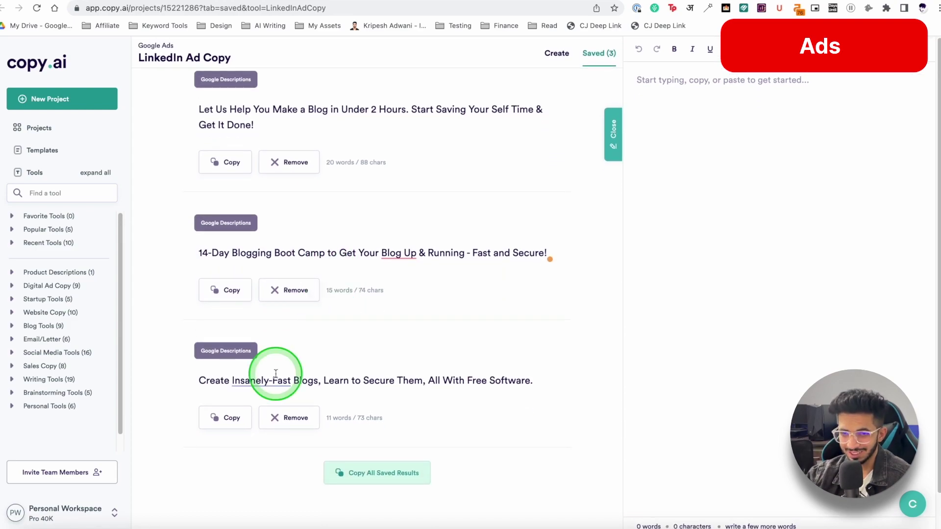
left_click(264, 381)
left_click(480, 379)
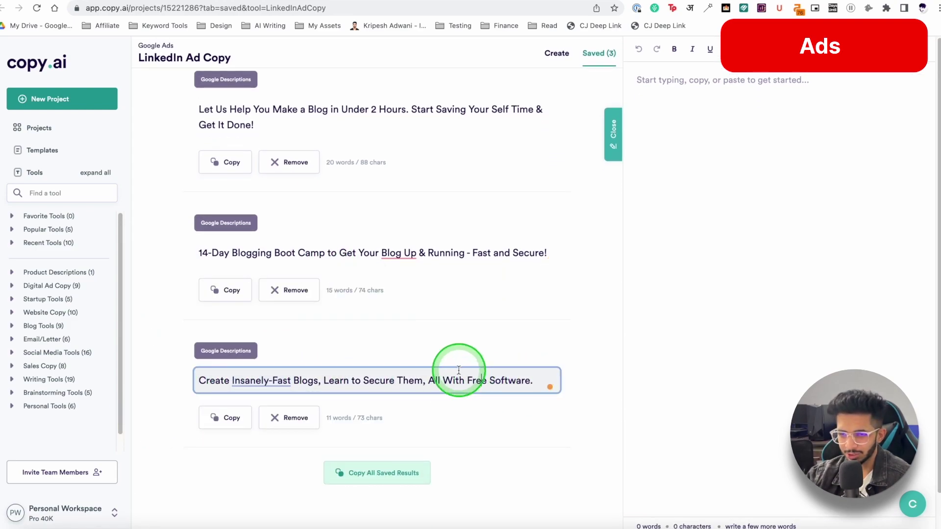
scroll(463, 371, "down", 2)
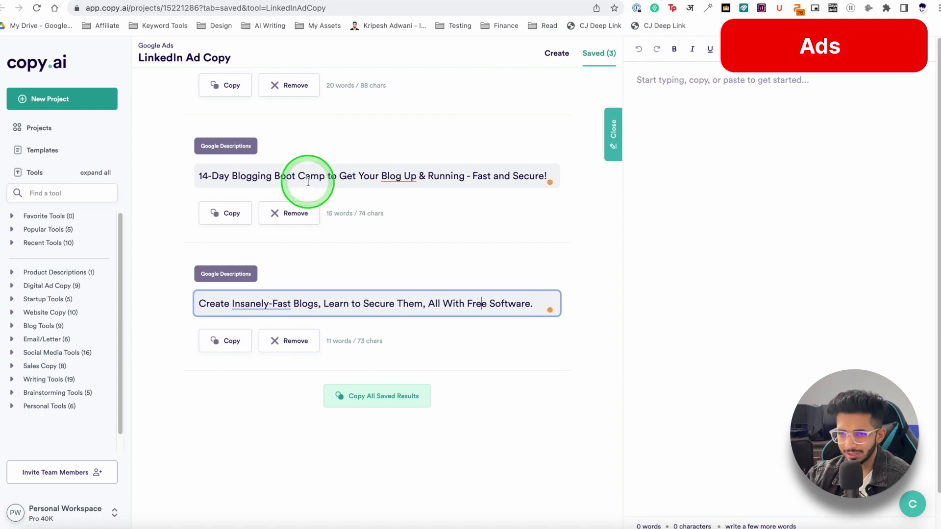
scroll(306, 179, "up", 2)
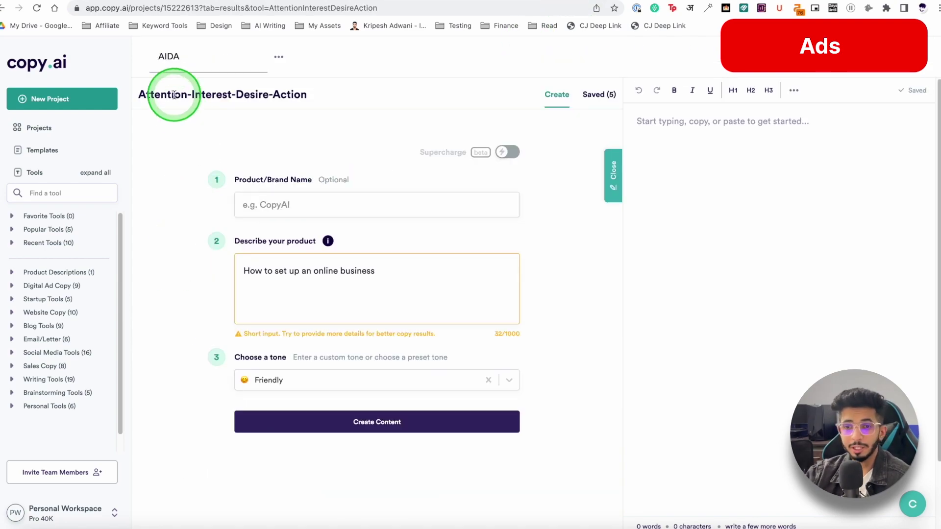
Check the product description entered in the AIDA project's form and open the project's saved results
left_click(287, 340)
left_click(259, 271)
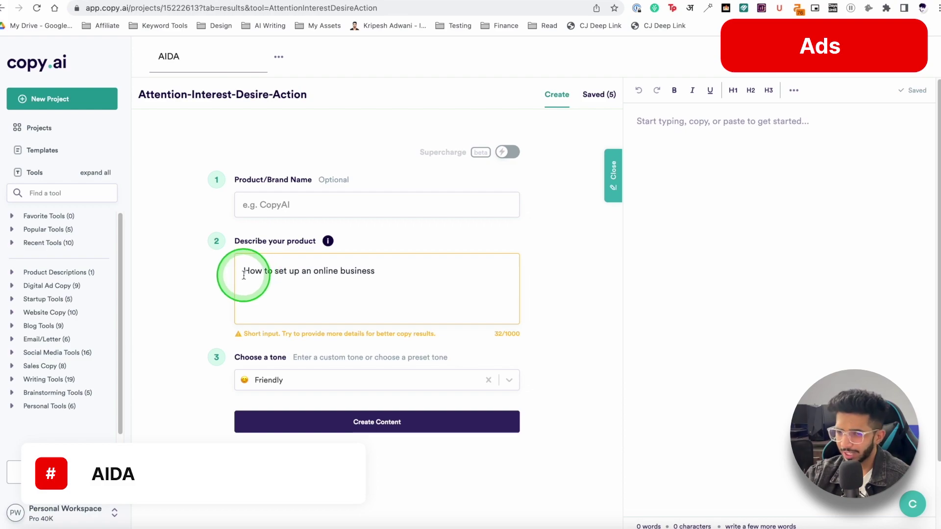
left_click_drag(245, 271, 426, 274)
left_click(562, 98)
left_click(584, 101)
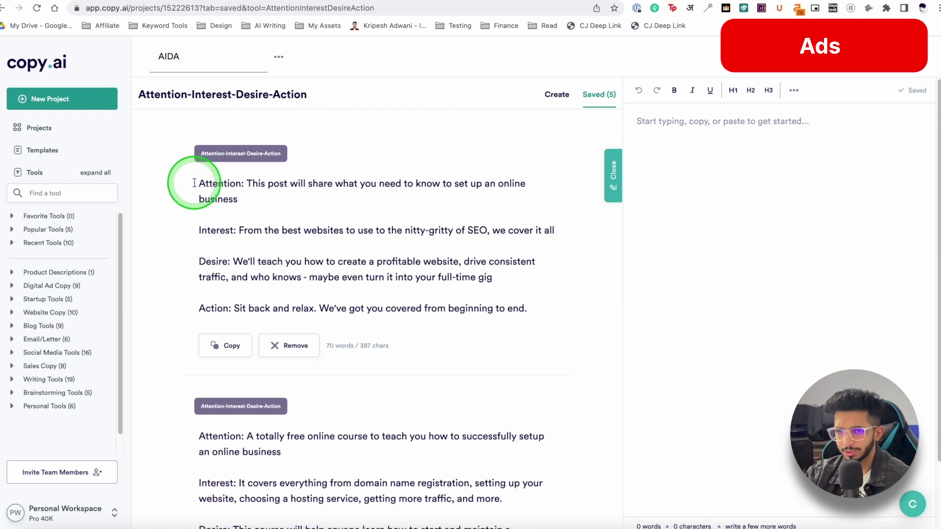
Skim the saved Attention-Interest-Desire-Action results down to the end of the list and return to the beginning
scroll(200, 176, "down", 1)
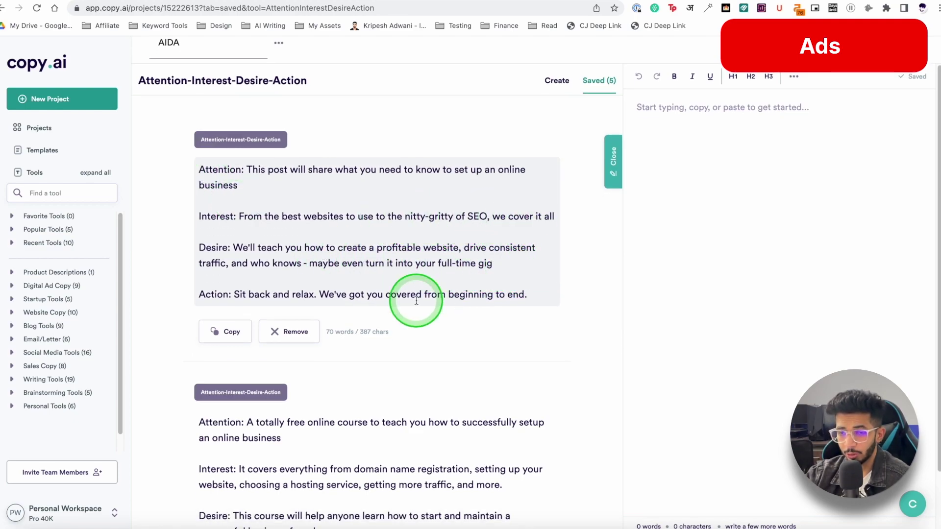
scroll(186, 250, "down", 6)
scroll(162, 313, "down", 3)
scroll(154, 333, "down", 3)
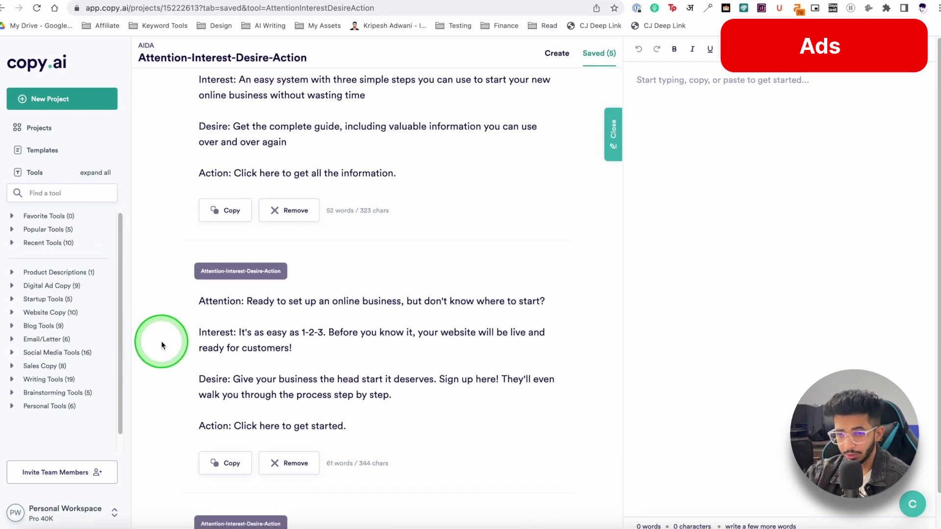
scroll(159, 339, "down", 6)
scroll(163, 349, "up", 15)
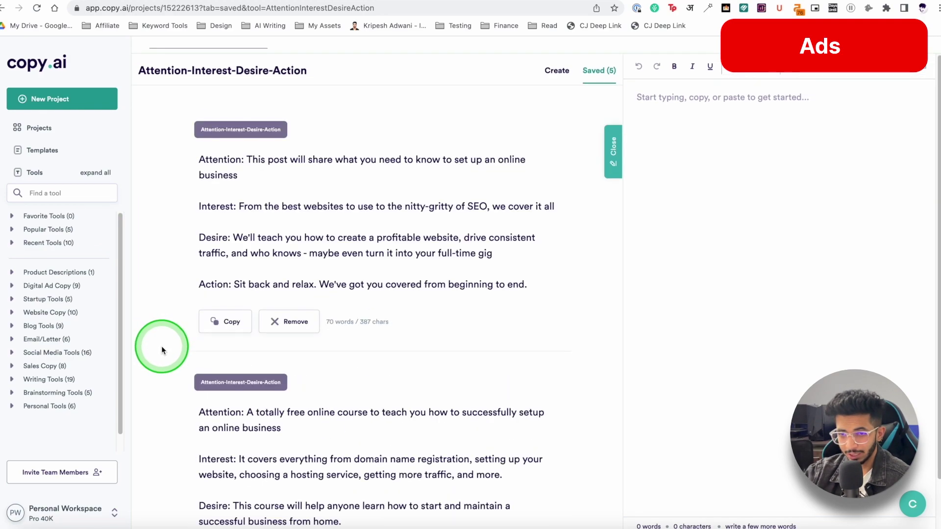
Reread the first saved AIDA result about setting up an online business
scroll(162, 350, "up", 1)
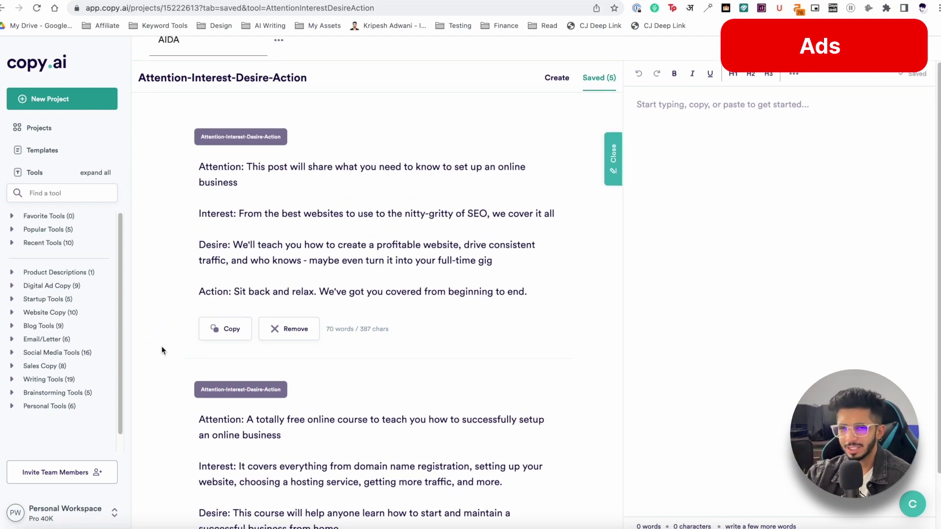
scroll(161, 346, "up", 1)
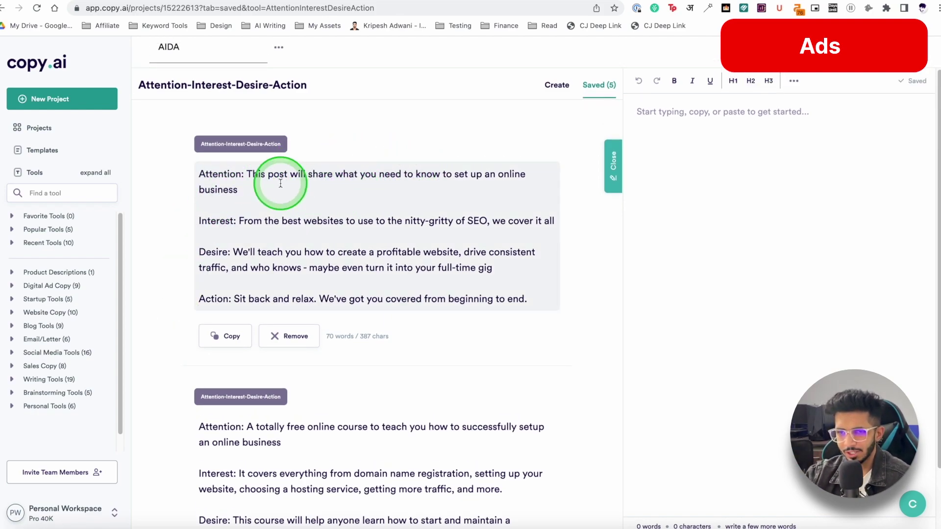
scroll(369, 295, "down", 3)
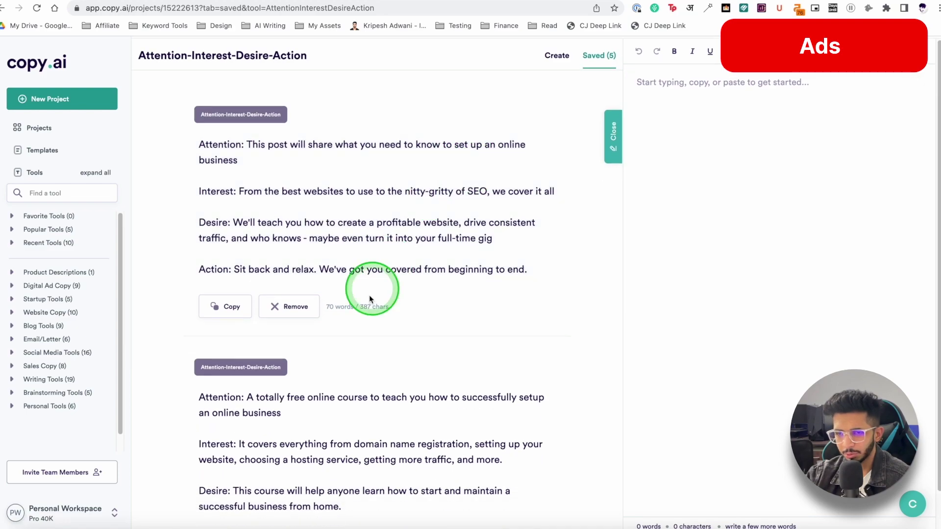
scroll(316, 279, "up", 4)
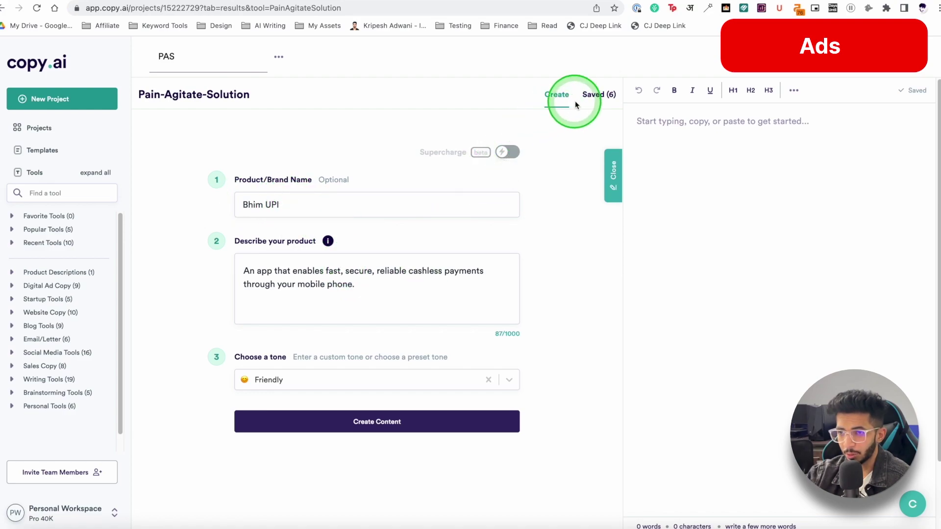
Open the PAS project's saved results and read the first Pain-Agitate-Solution texts for Bhim UPI
left_click(599, 96)
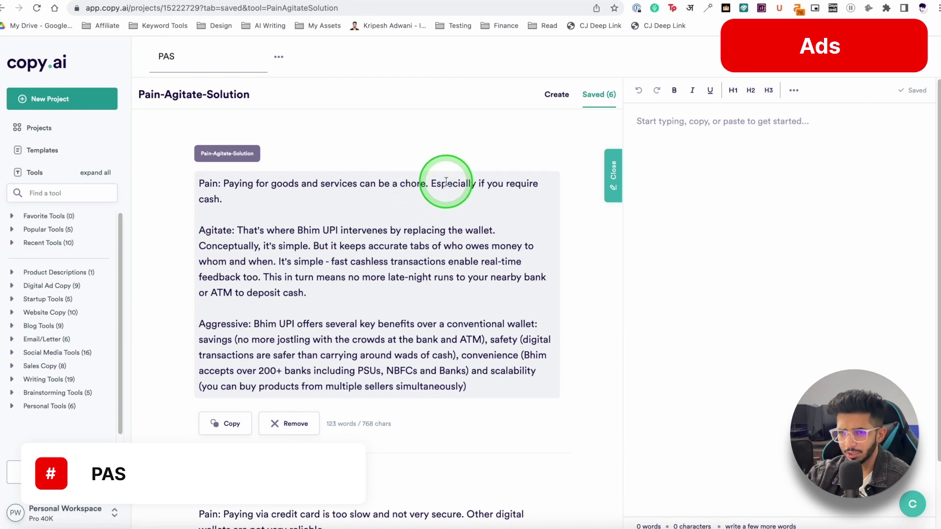
scroll(460, 184, "down", 5)
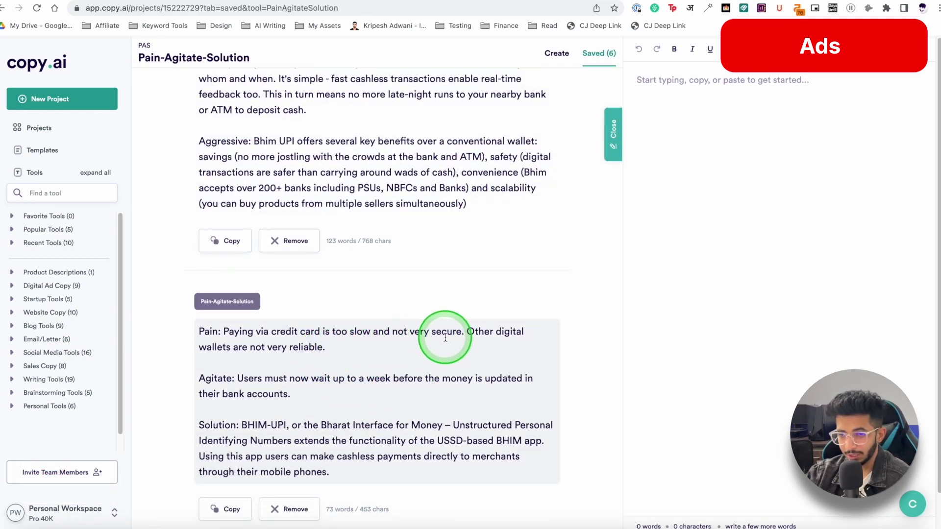
scroll(483, 334, "down", 1)
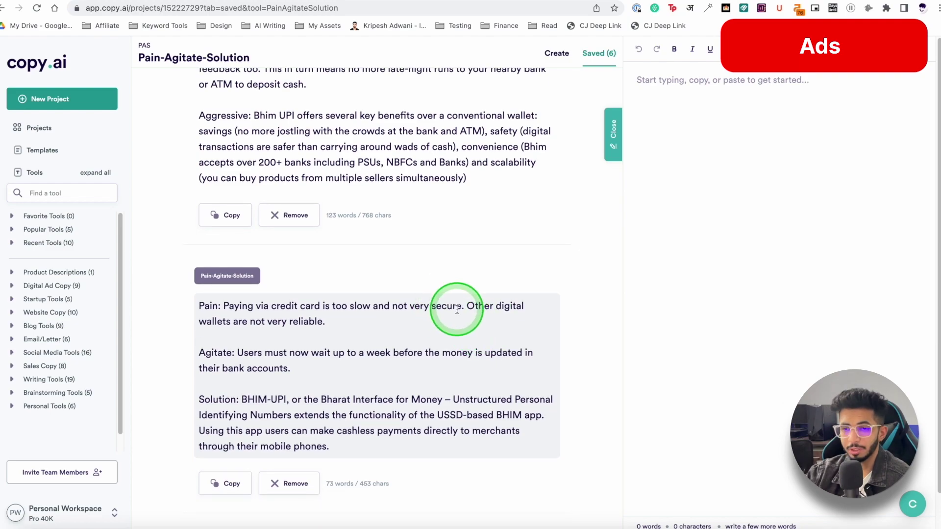
scroll(457, 310, "down", 1)
scroll(419, 299, "down", 4)
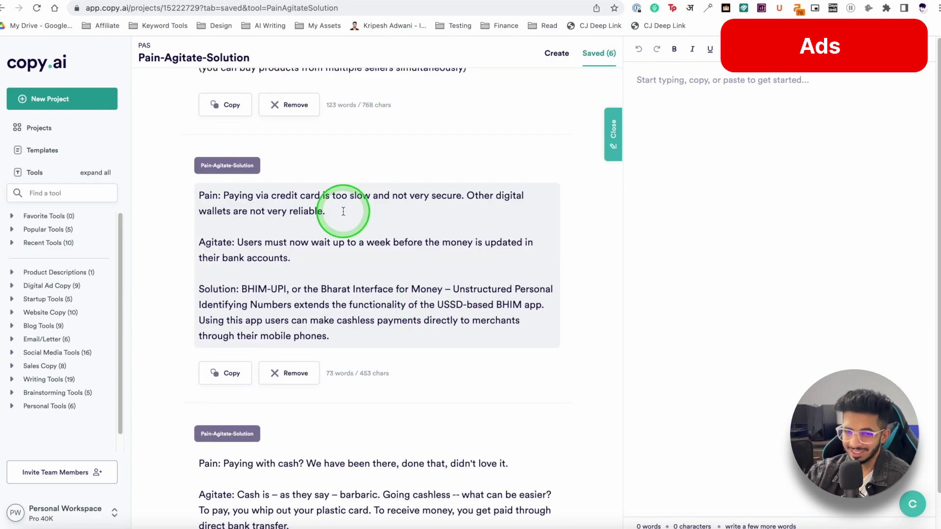
scroll(343, 211, "down", 3)
scroll(339, 387, "down", 1)
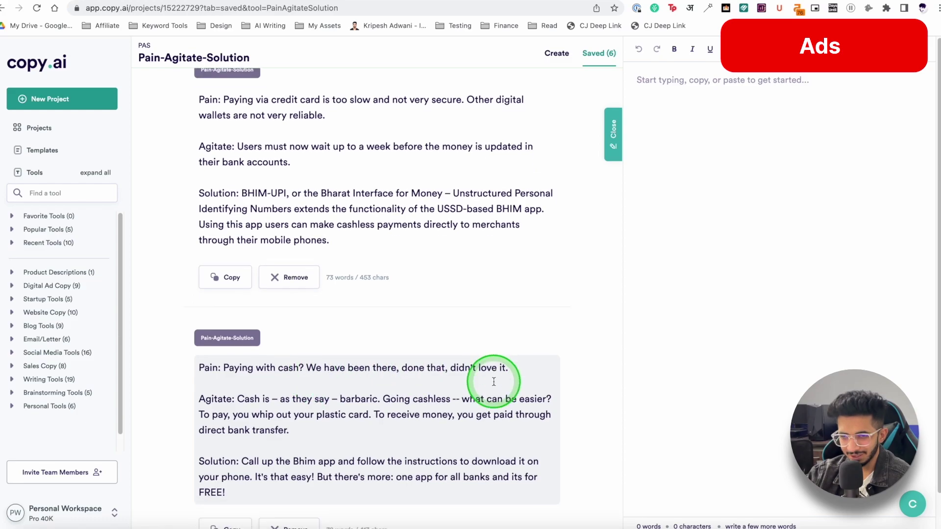
Skim the remaining saved Pain-Agitate-Solution results to the end of the list and go back up
scroll(492, 377, "down", 5)
scroll(328, 392, "down", 3)
scroll(321, 380, "down", 13)
scroll(311, 372, "up", 14)
left_click(310, 374)
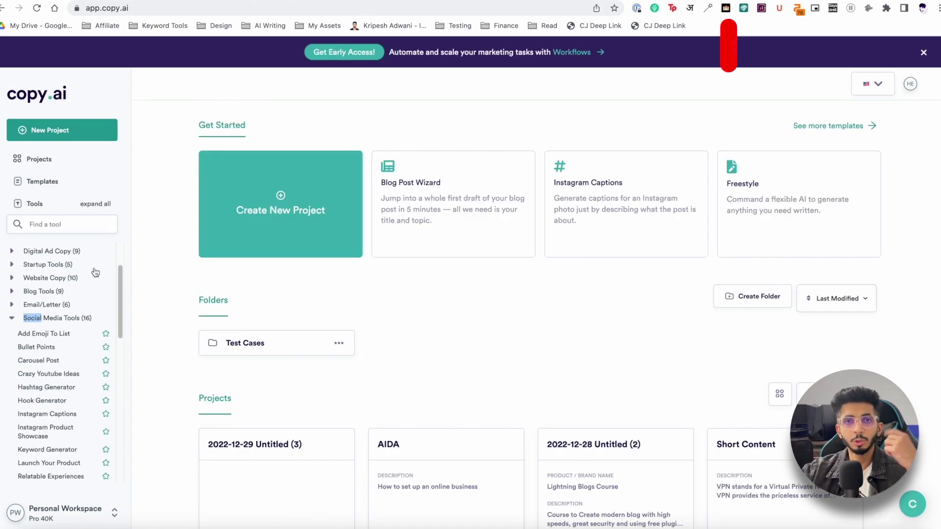
Look through the Social Media Tools category on the home dashboard, from Add Emoji To List to YouTube Video Title
scroll(79, 284, "down", 2)
scroll(76, 278, "down", 1)
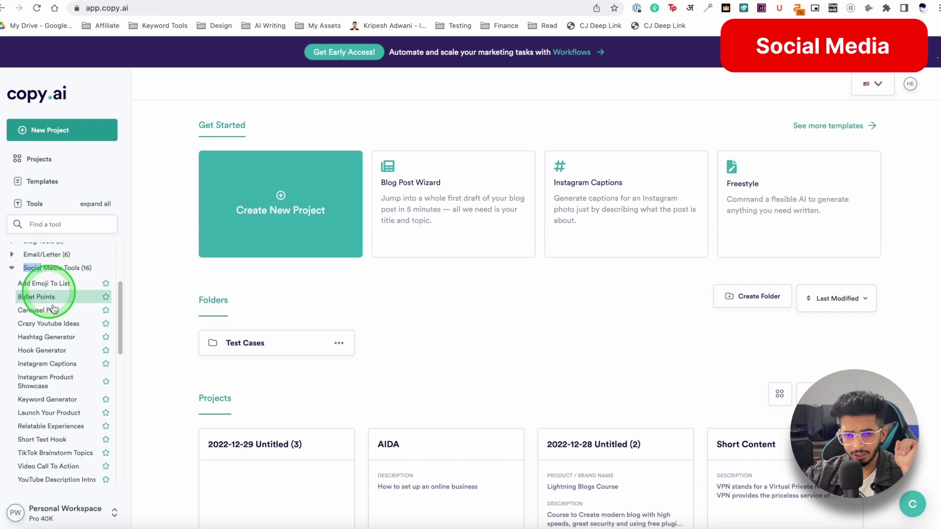
scroll(54, 323, "down", 2)
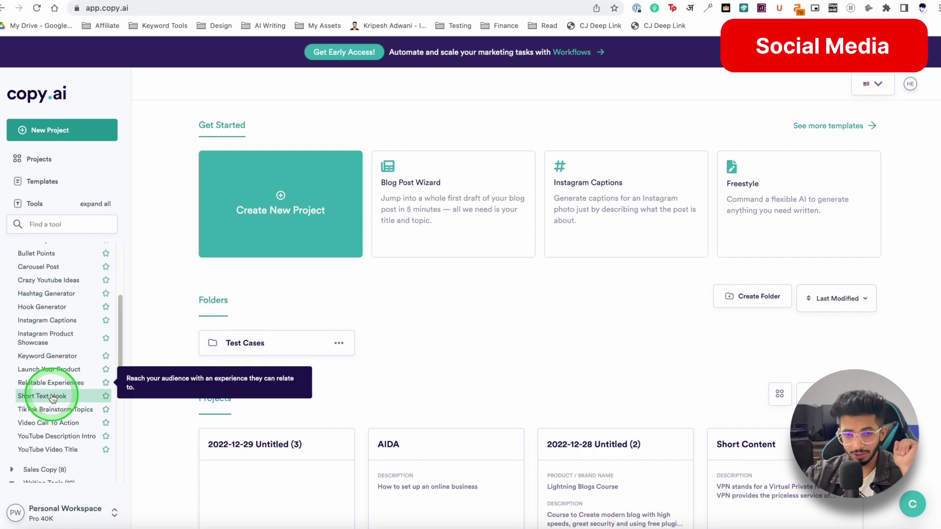
scroll(61, 431, "up", 7)
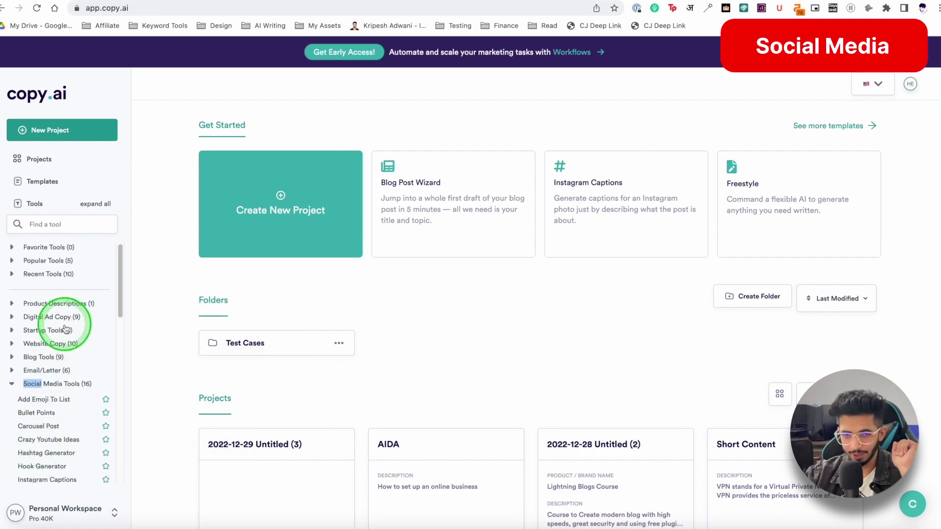
scroll(66, 329, "down", 3)
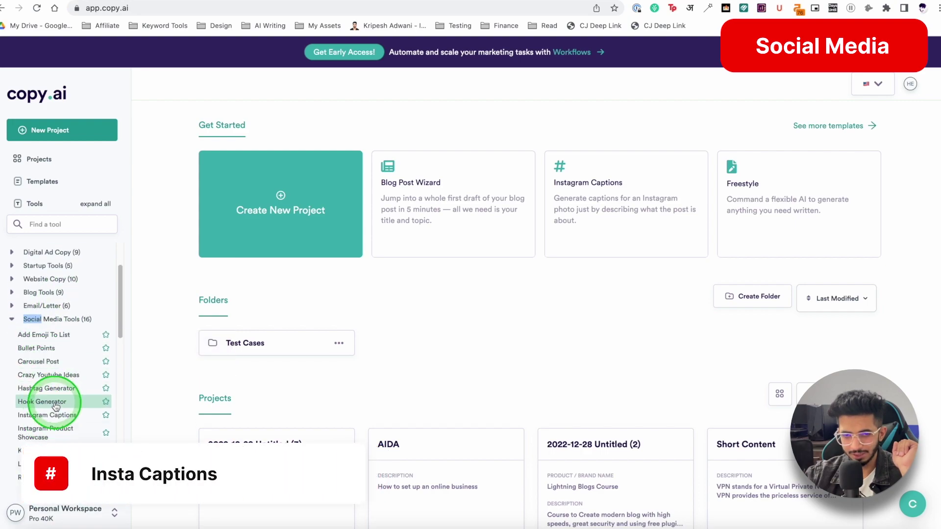
scroll(40, 454, "down", 1)
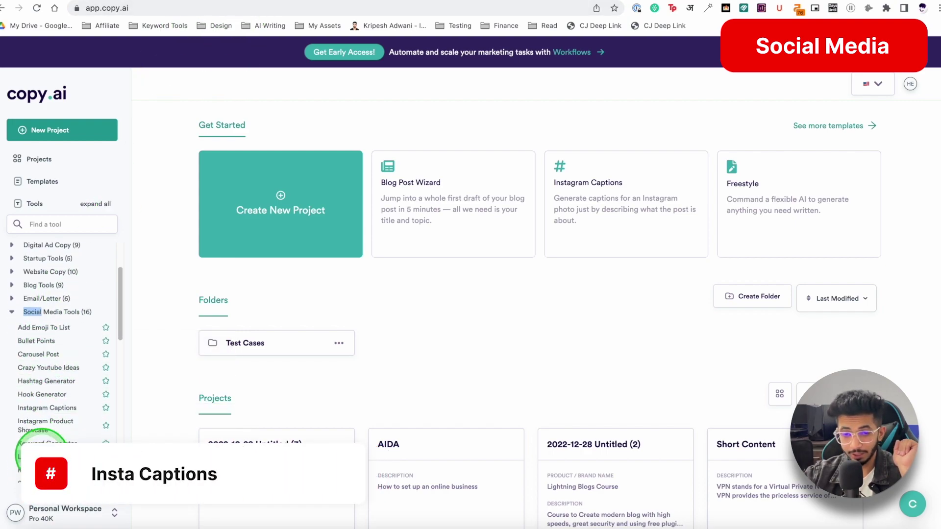
scroll(49, 431, "down", 3)
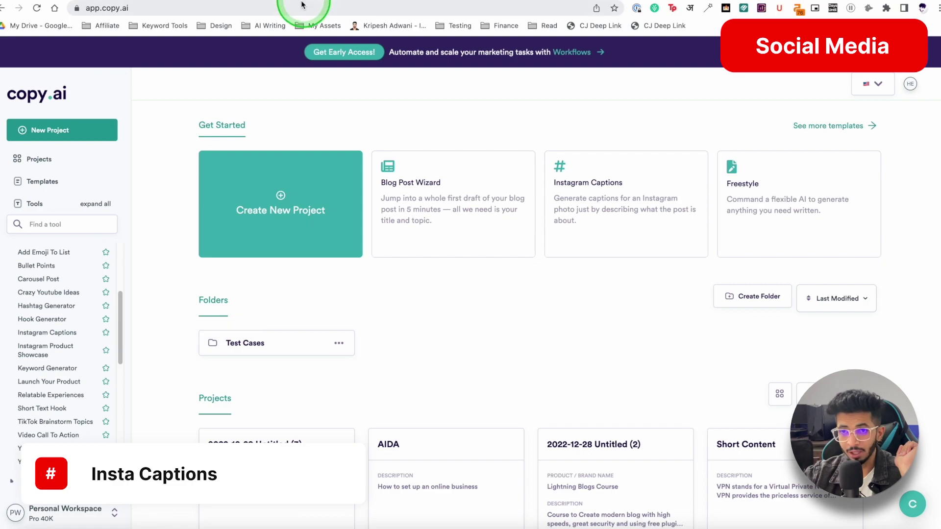
Switch to the Insta Caption project, check its post description and read its saved Instagram Captions results
left_click(242, 1)
left_click(557, 103)
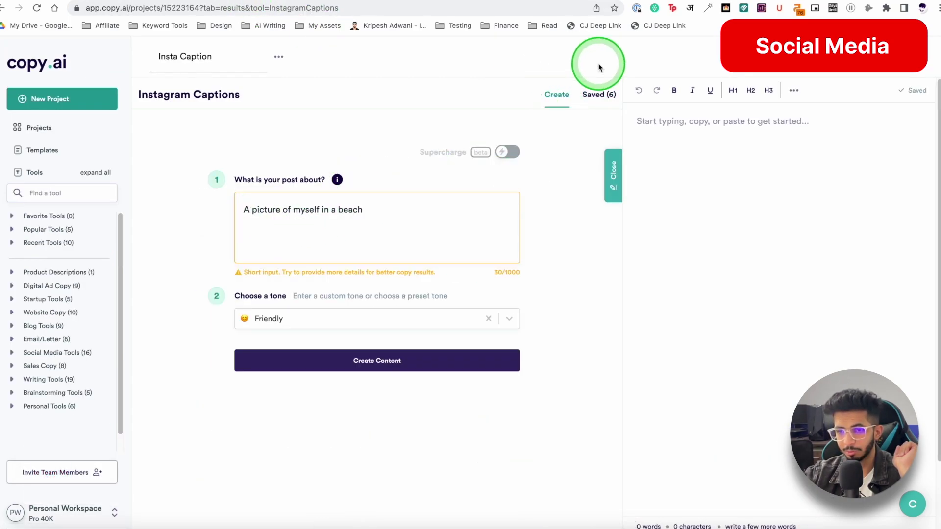
left_click(592, 95)
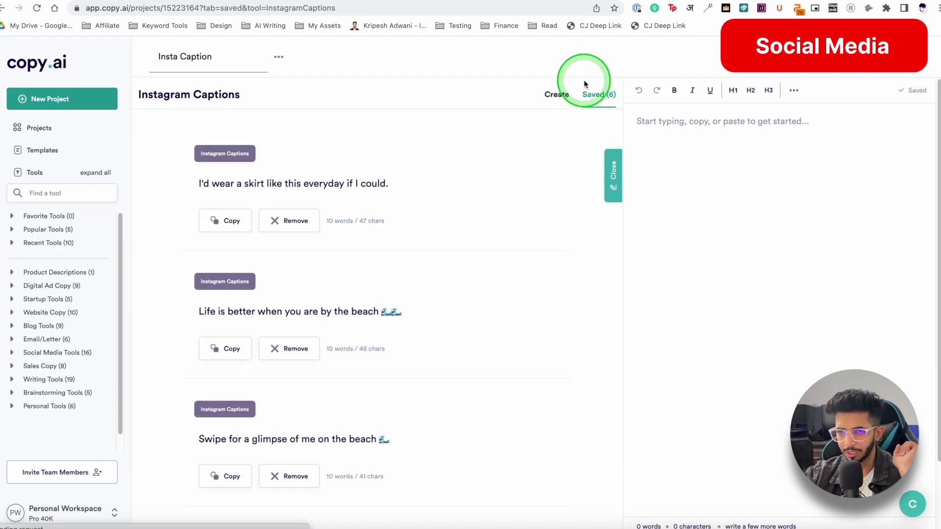
left_click(169, 215)
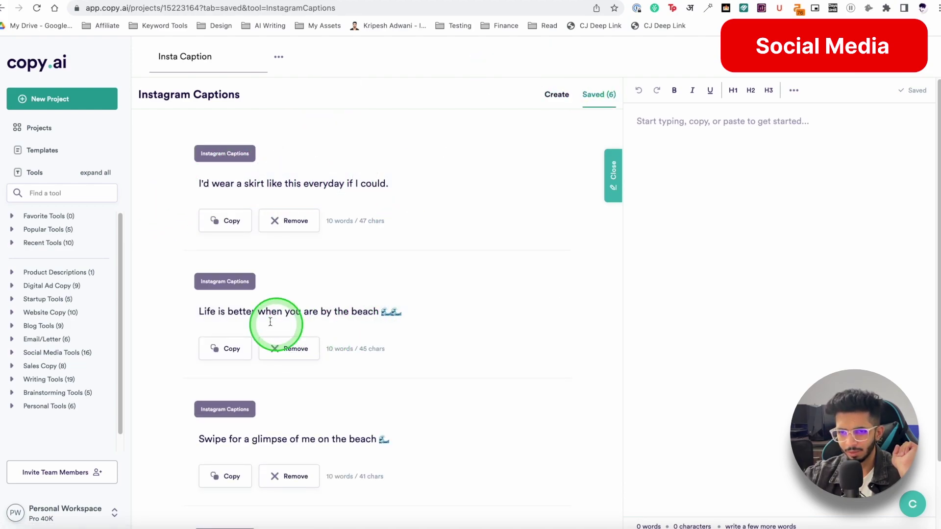
scroll(372, 312, "down", 3)
scroll(383, 312, "down", 8)
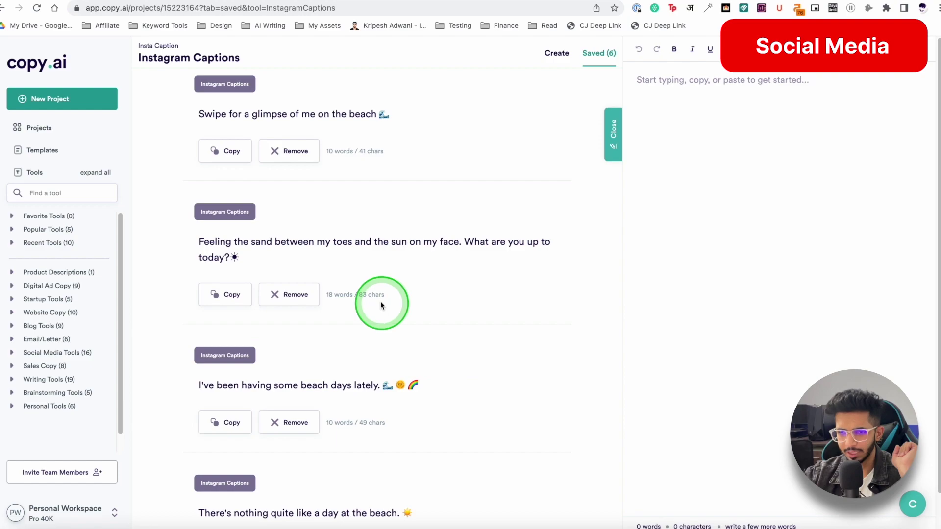
scroll(321, 250, "up", 10)
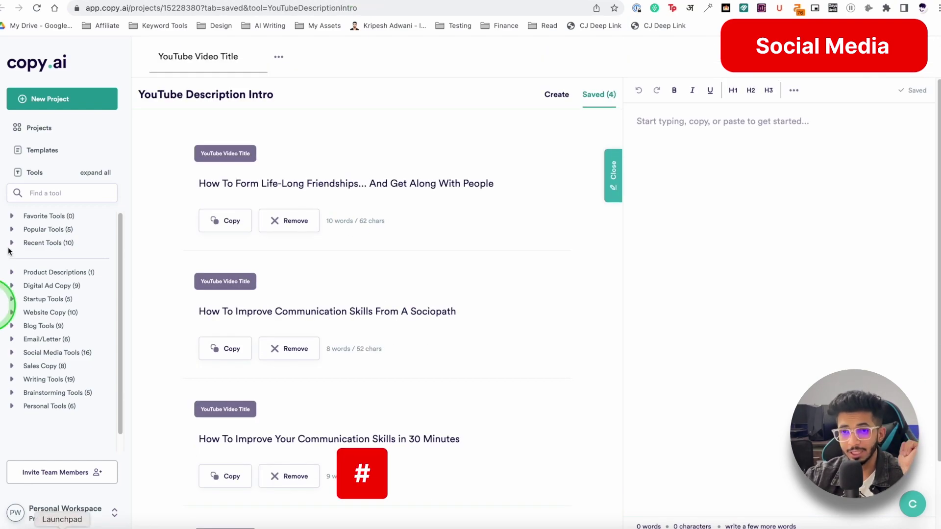
Check the video topic in the YouTube Video Title project's form and read the project's saved video titles
left_click(572, 77)
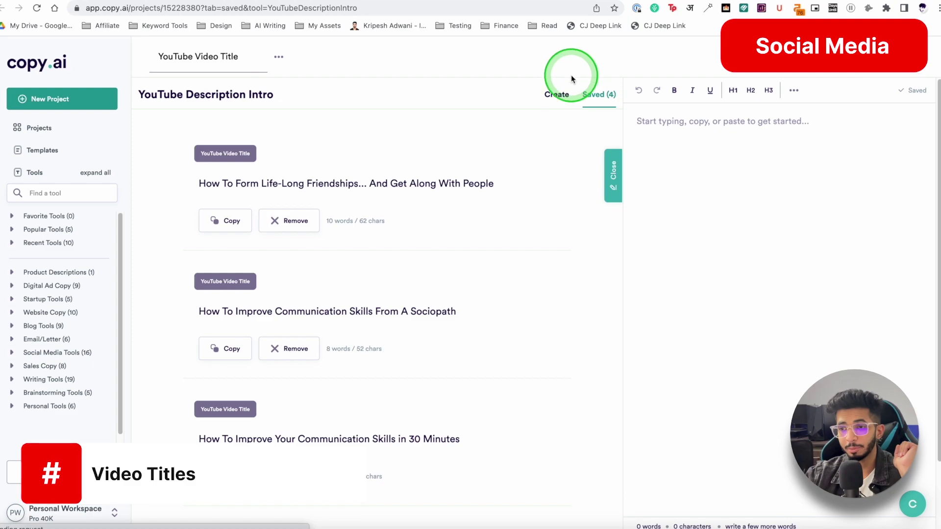
left_click(554, 98)
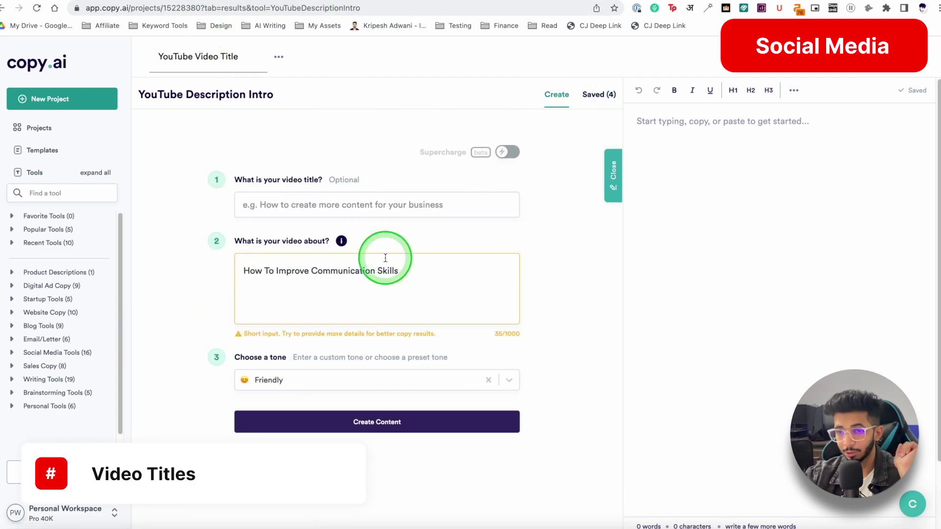
left_click(594, 97)
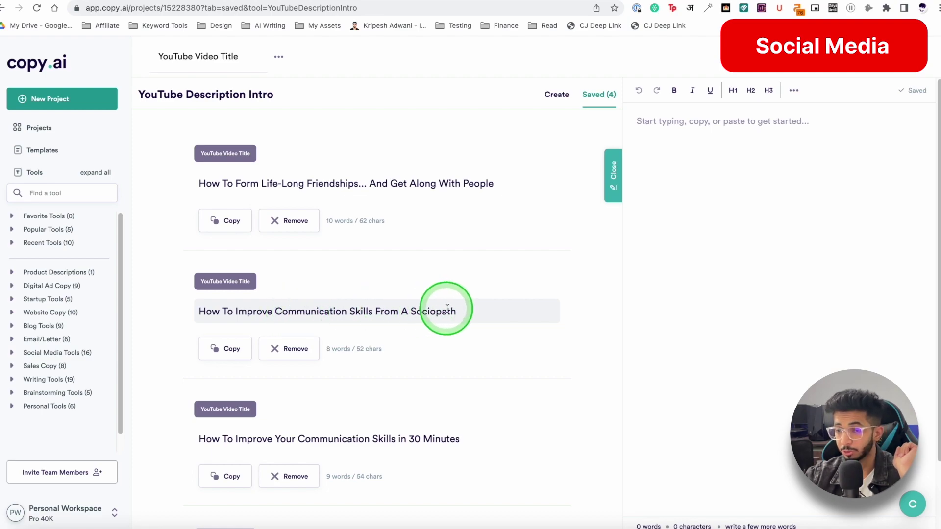
scroll(451, 311, "down", 4)
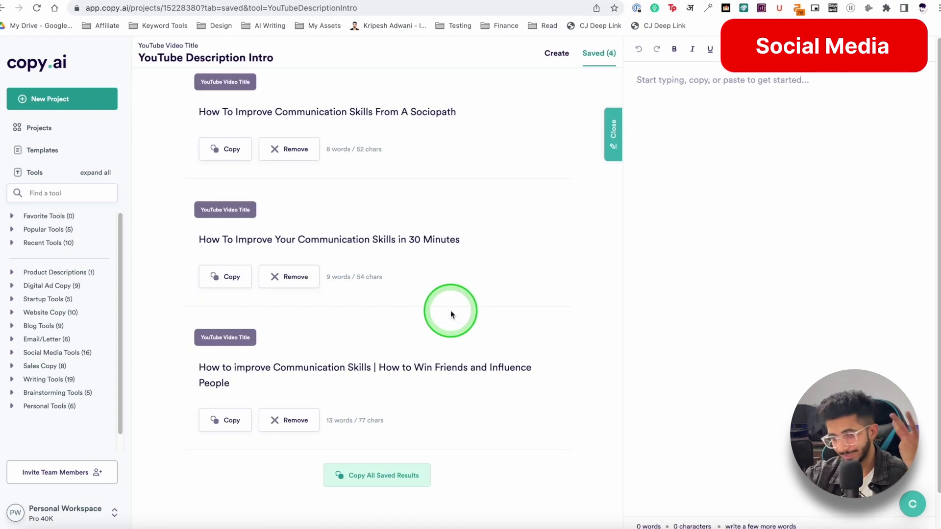
scroll(407, 297, "up", 4)
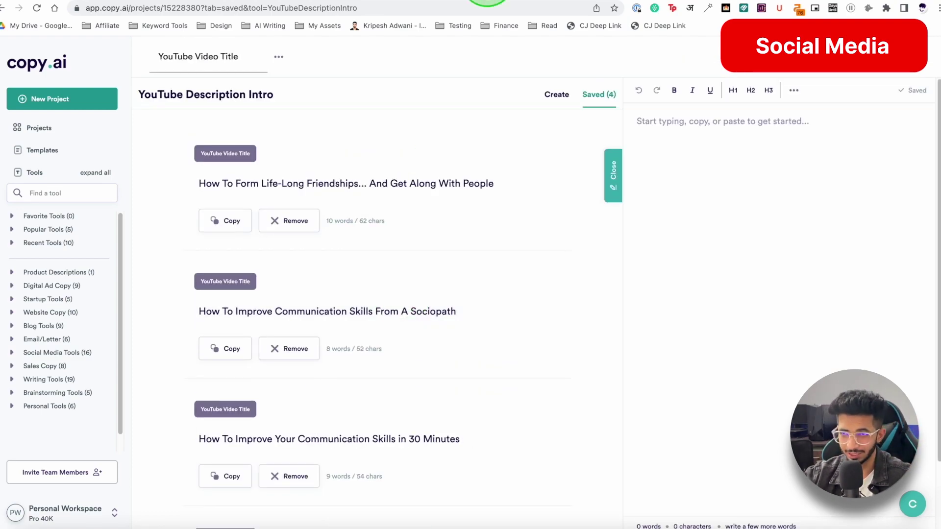
Switch to the 2022-12-28 Untitled (5) project, check the product description in its form and return to its saved results
left_click(488, 1)
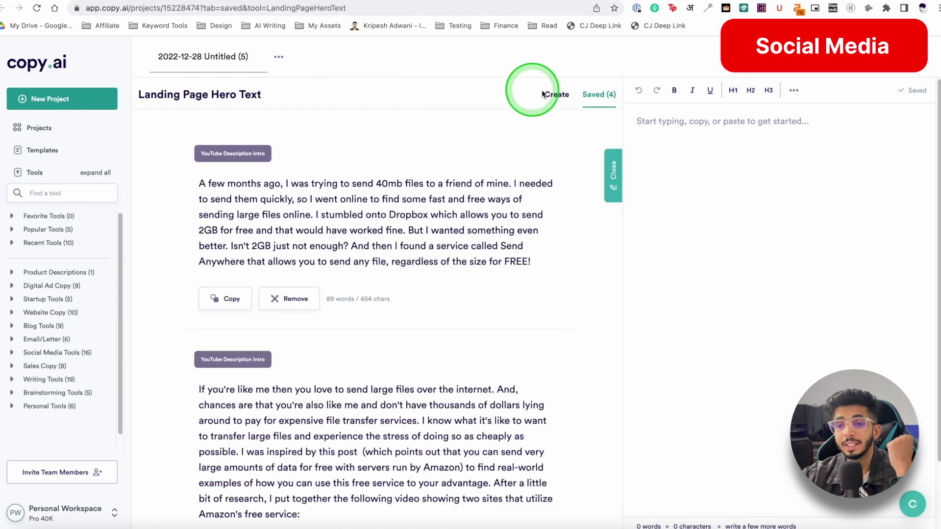
left_click(548, 98)
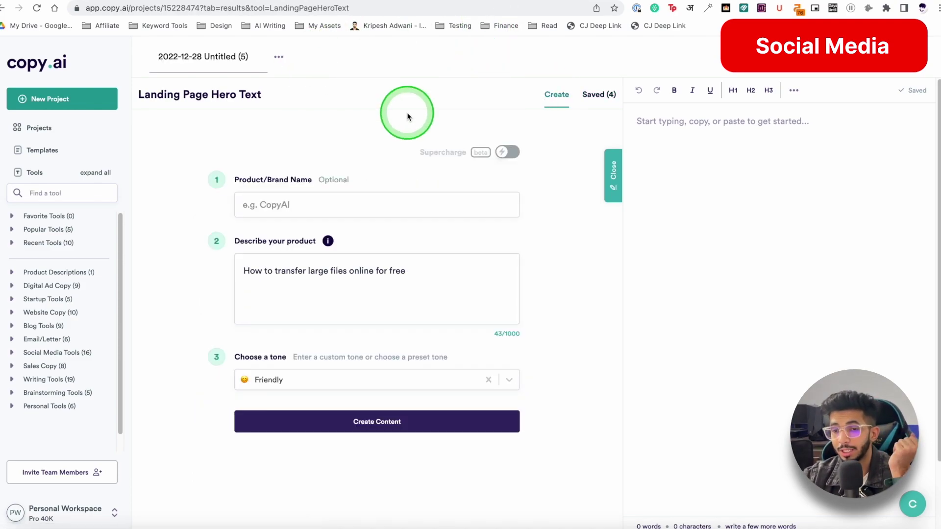
left_click(581, 98)
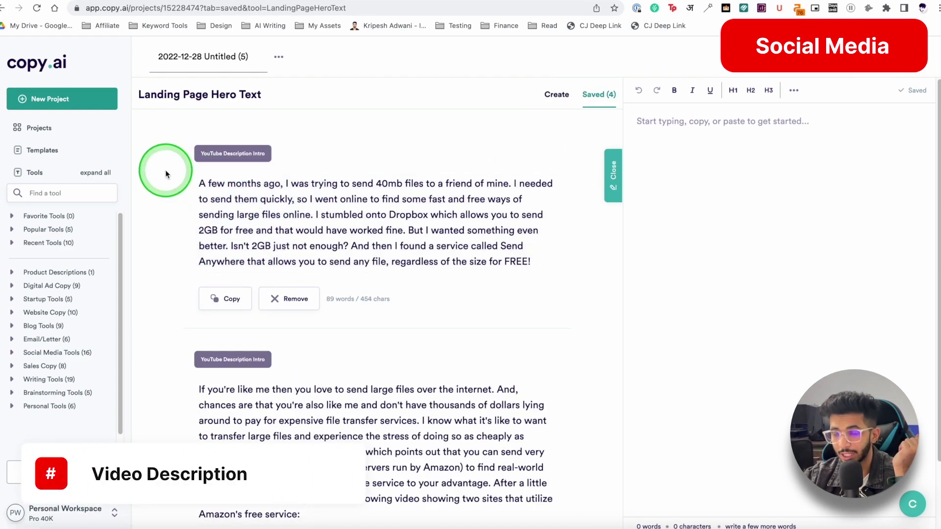
Read through the project's saved YouTube Description Intro results to the end of the list and go back up
scroll(195, 168, "down", 1)
scroll(178, 198, "down", 1)
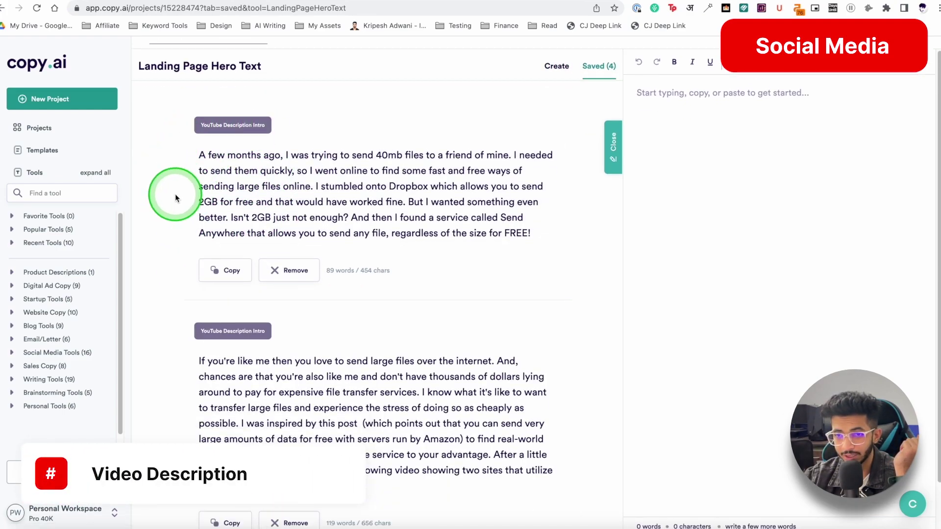
scroll(350, 146, "down", 5)
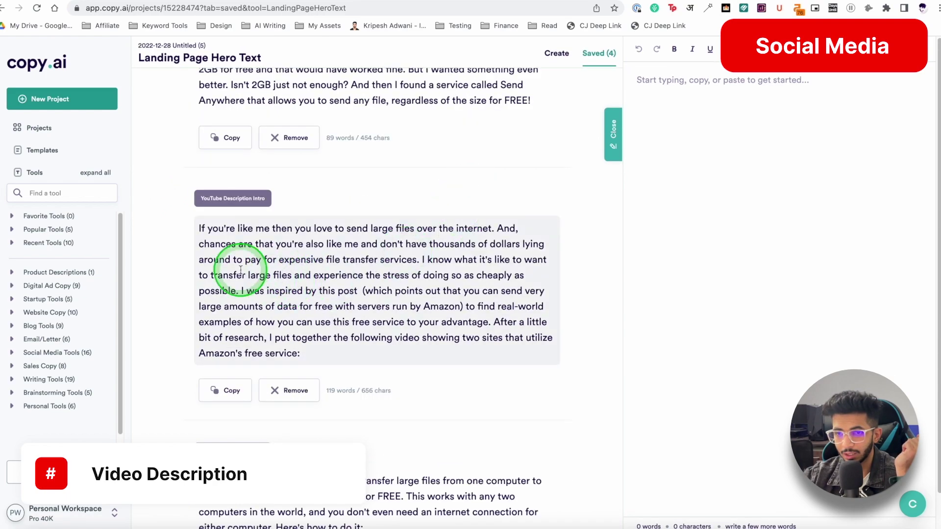
scroll(292, 233, "down", 9)
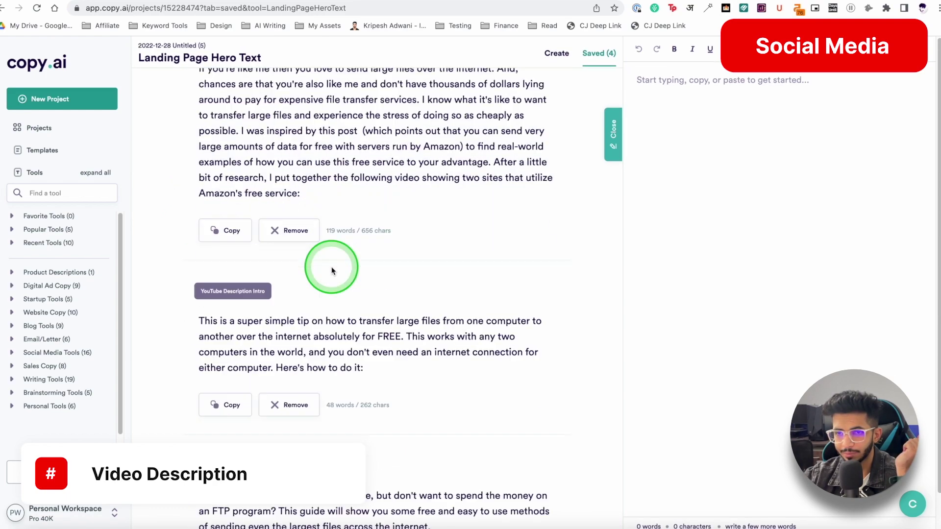
scroll(254, 304, "down", 4)
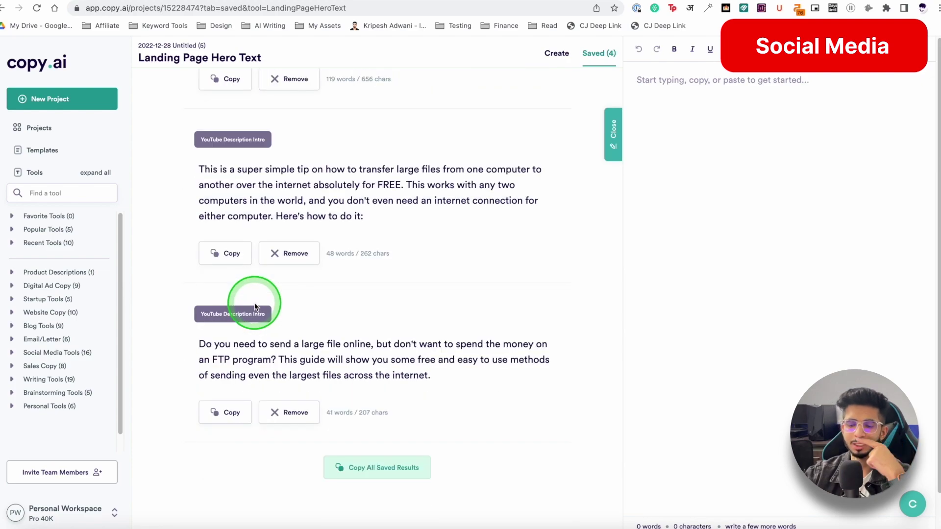
scroll(255, 303, "down", 5)
scroll(254, 304, "up", 15)
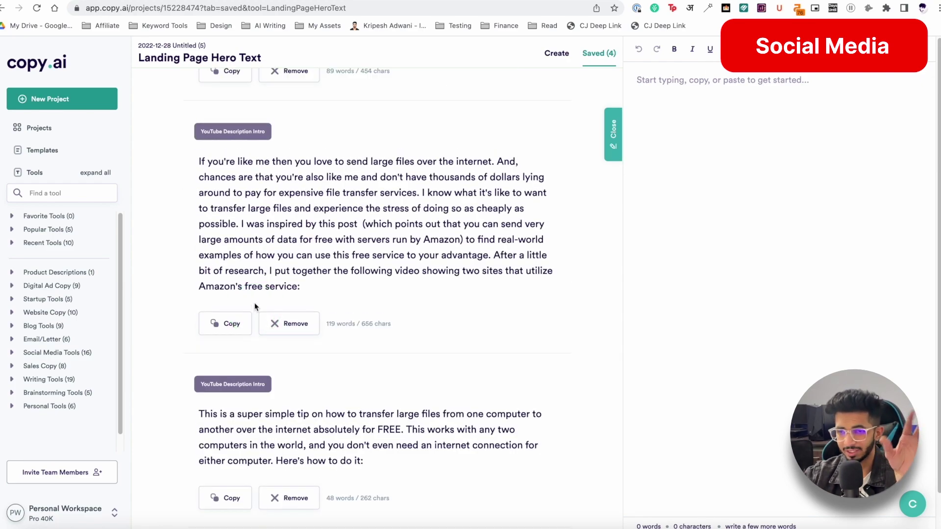
Look through the Website Copy category on the home dashboard, from Call To Action to Testimonial Rewriter
left_click(74, 271)
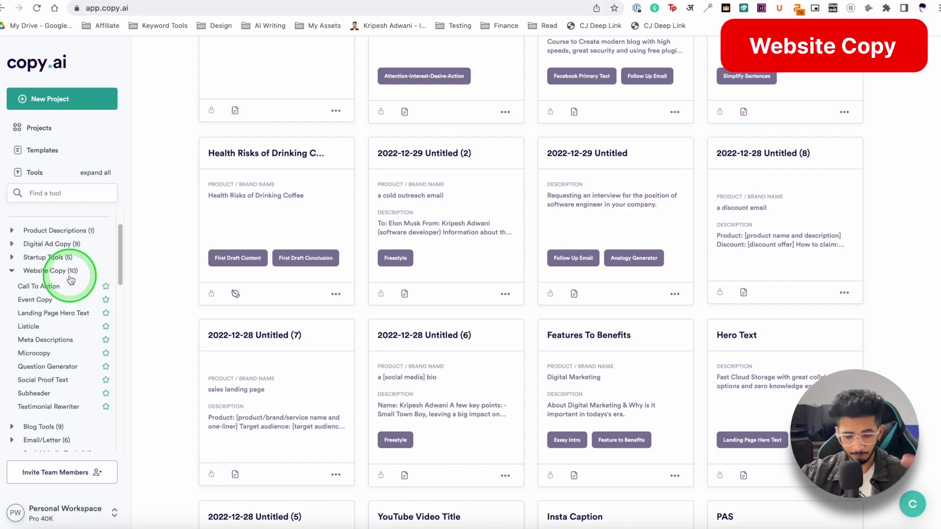
scroll(71, 280, "down", 2)
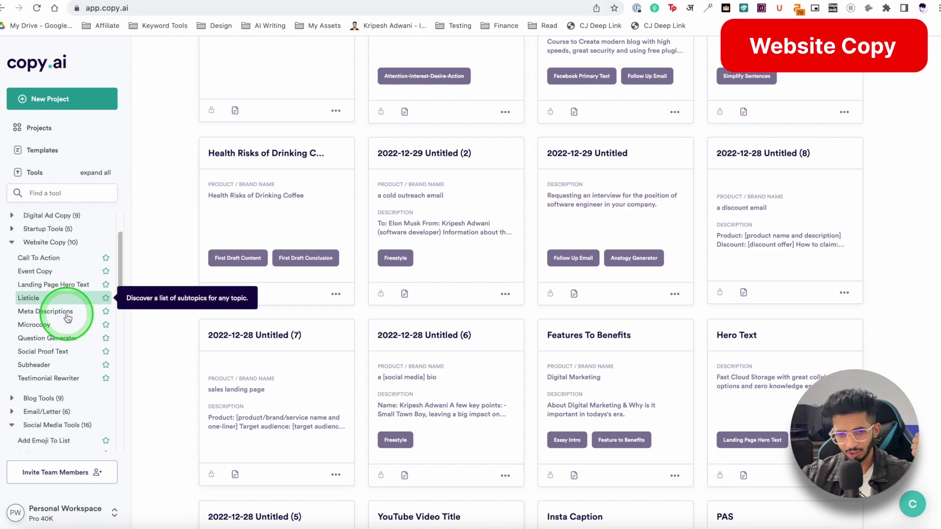
scroll(29, 353, "up", 1)
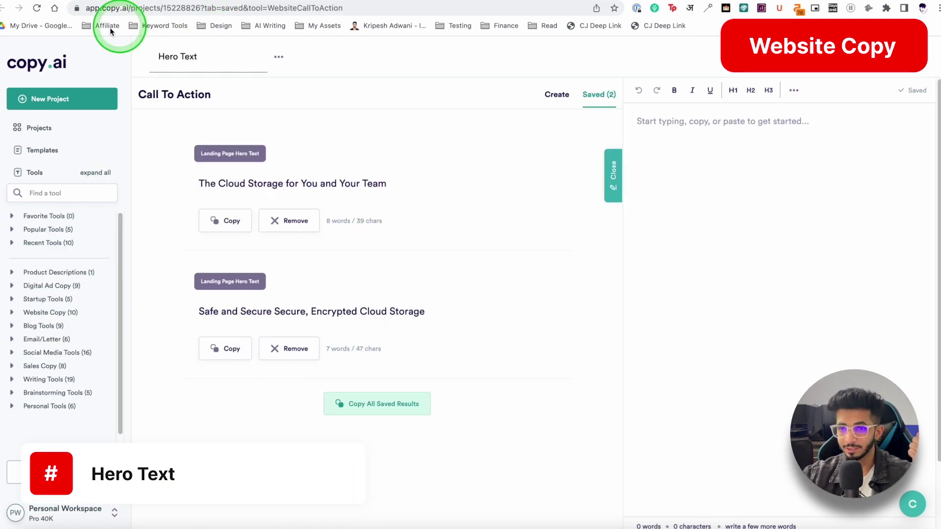
Check the product description in the Hero Text project's form and return to its saved Landing Page Hero Text results
left_click(552, 93)
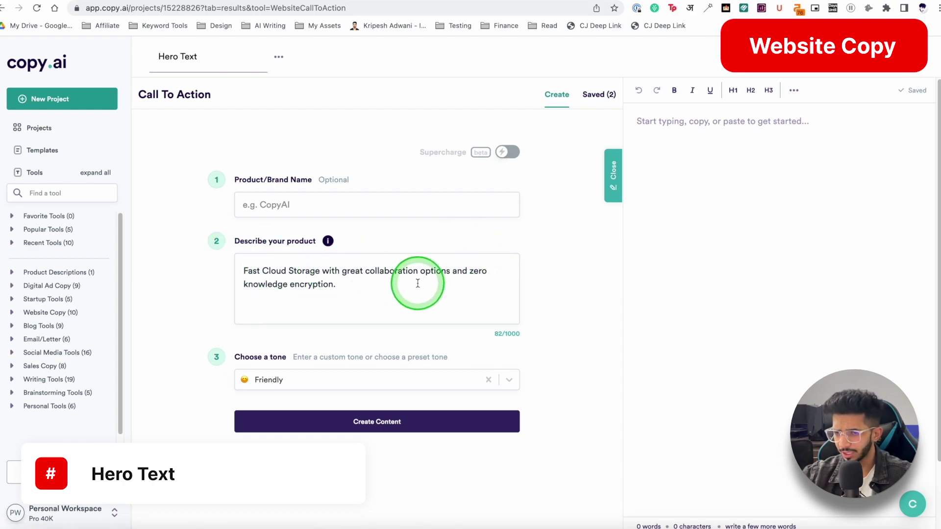
left_click(593, 94)
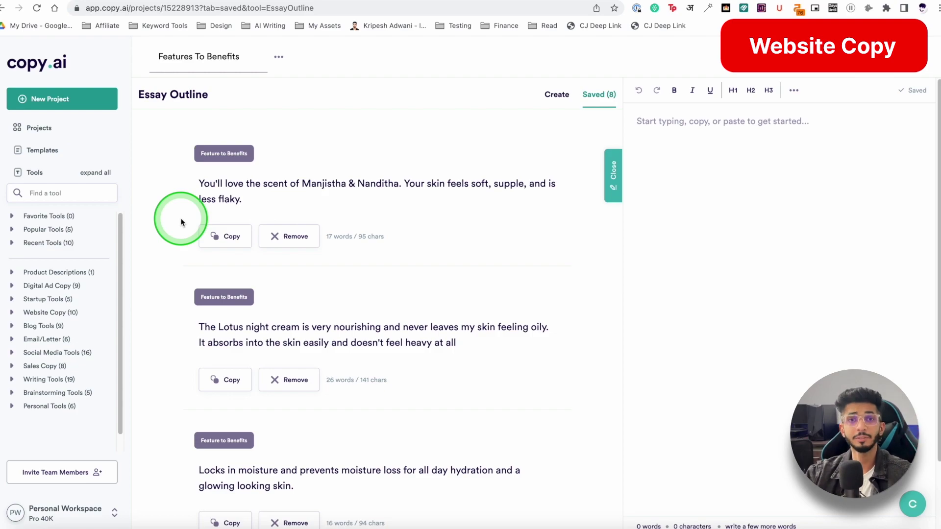
Read the Features To Benefits project's saved Feature to Benefits and Call To Action results, down the list and back up
scroll(490, 147, "down", 2)
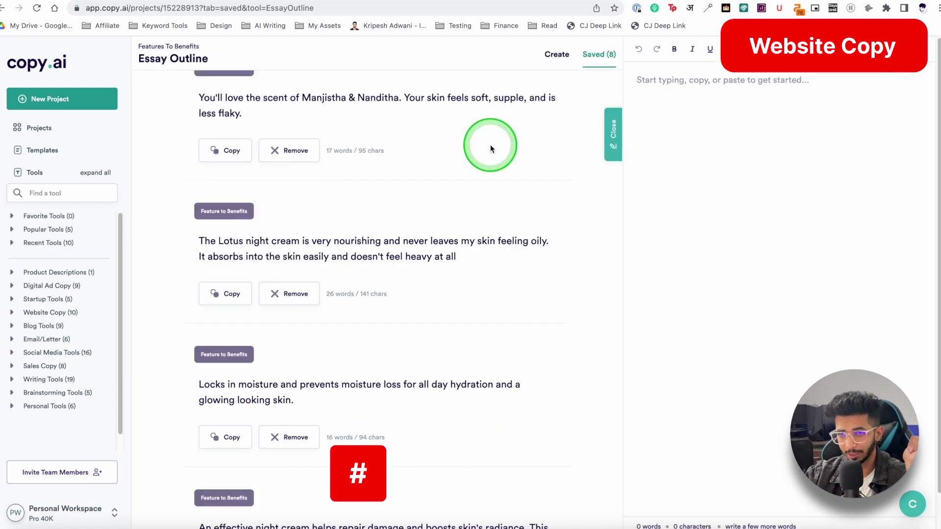
scroll(243, 228, "up", 1)
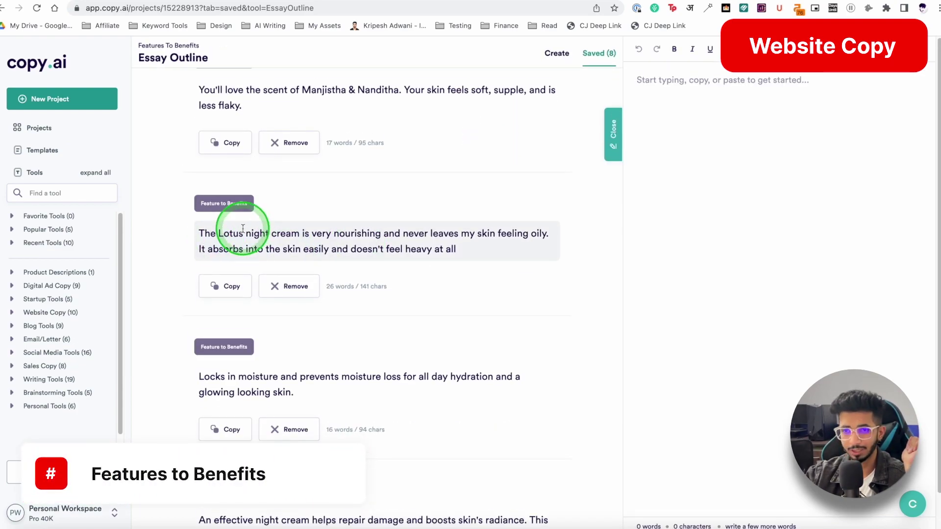
scroll(269, 239, "down", 6)
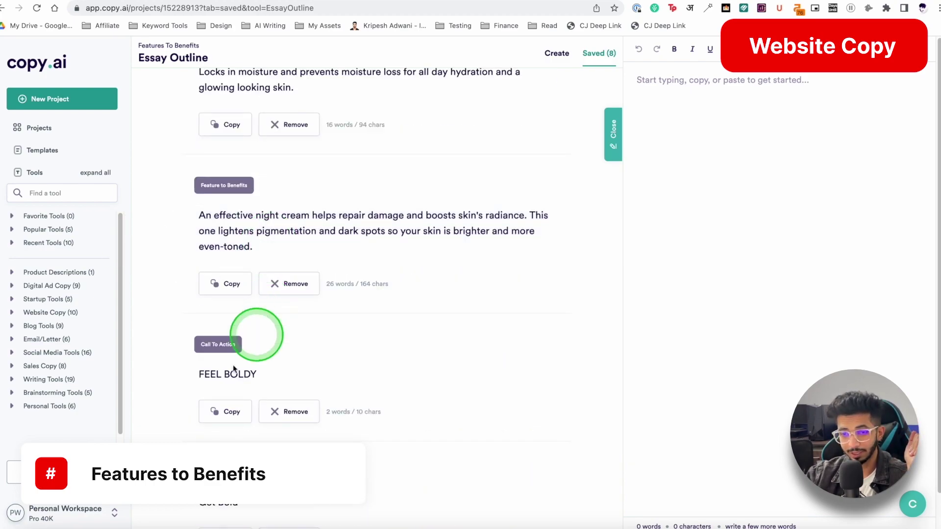
scroll(220, 343, "down", 1)
scroll(217, 326, "down", 6)
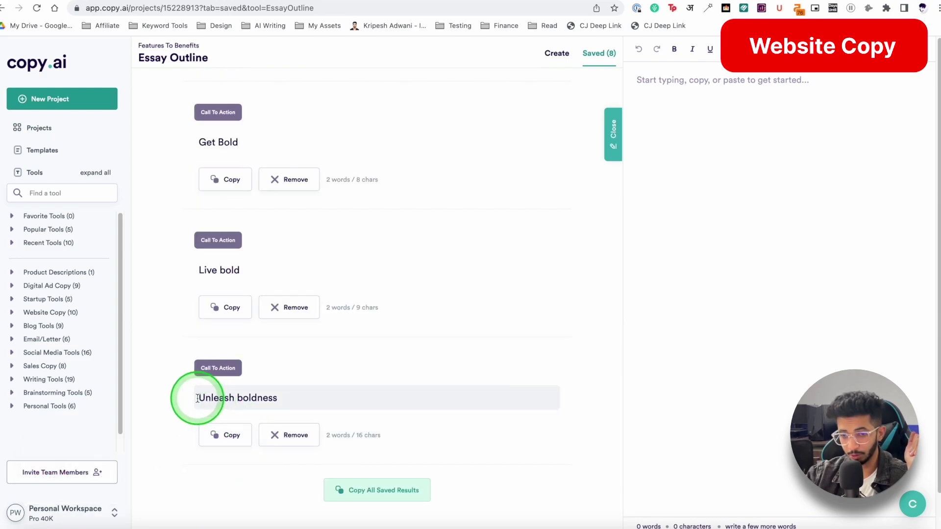
scroll(267, 398, "up", 5)
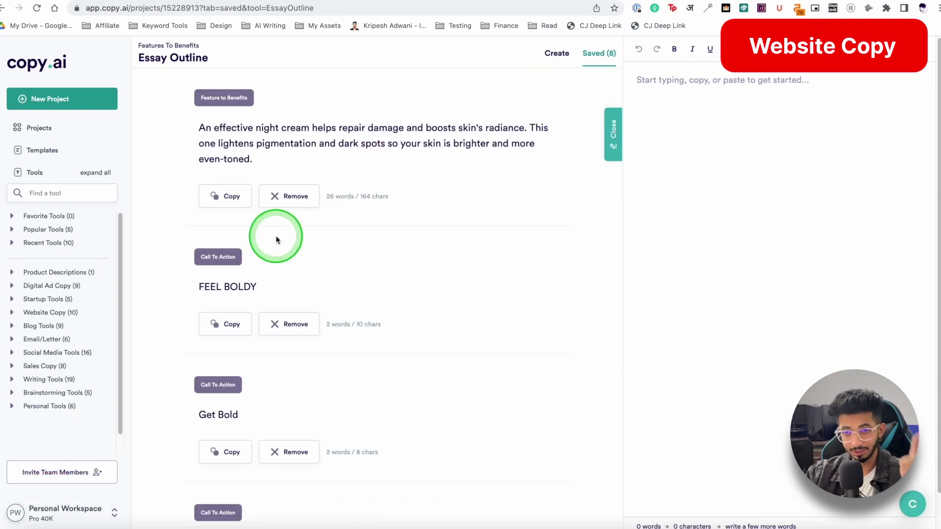
scroll(272, 231, "up", 5)
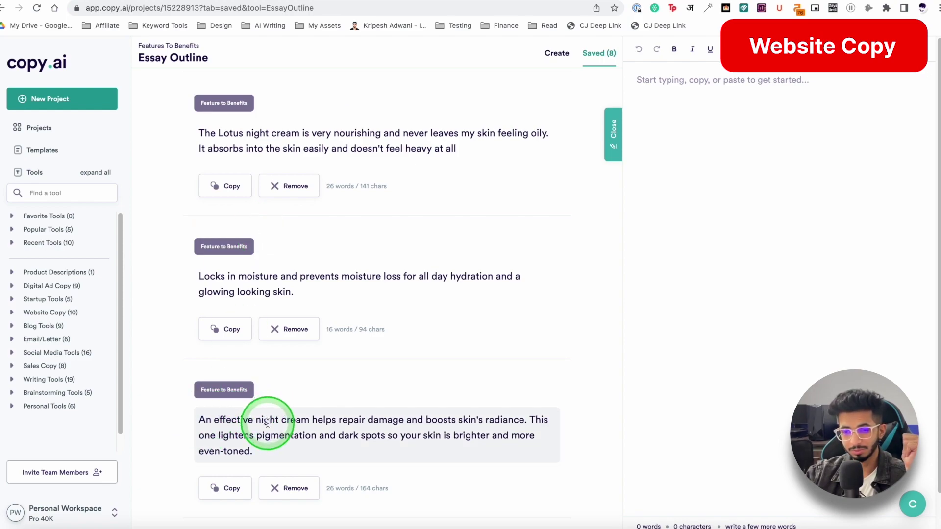
scroll(267, 422, "up", 3)
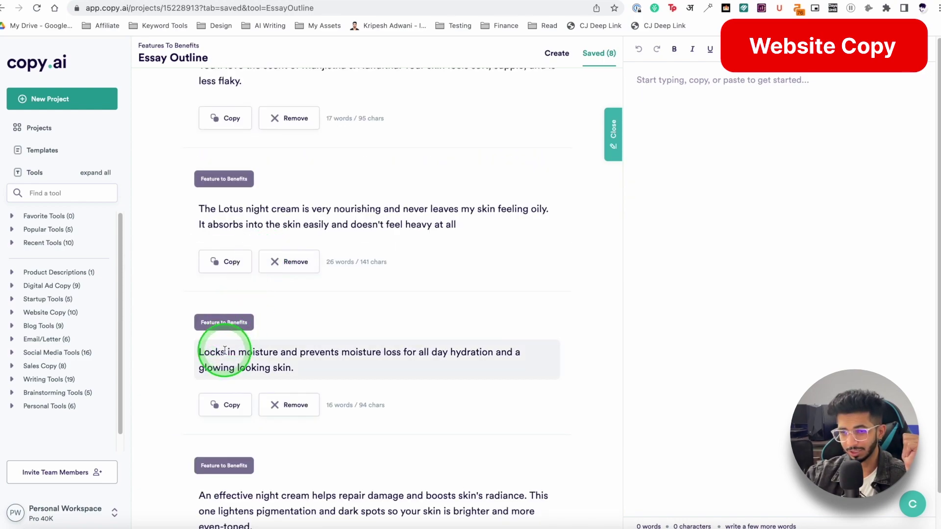
scroll(403, 362, "up", 3)
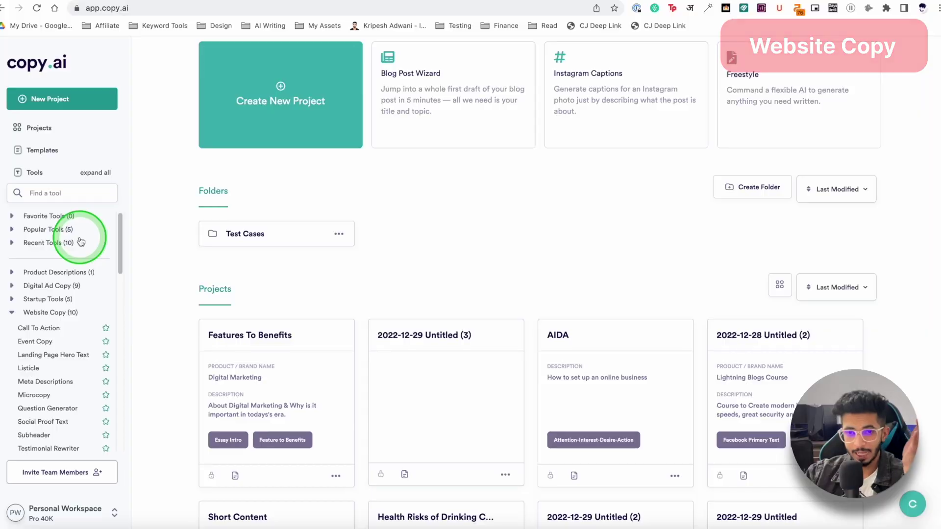
Expand the Personal Tools and Brainstorming Tools categories on the home dashboard and look through their tools
scroll(78, 274, "down", 10)
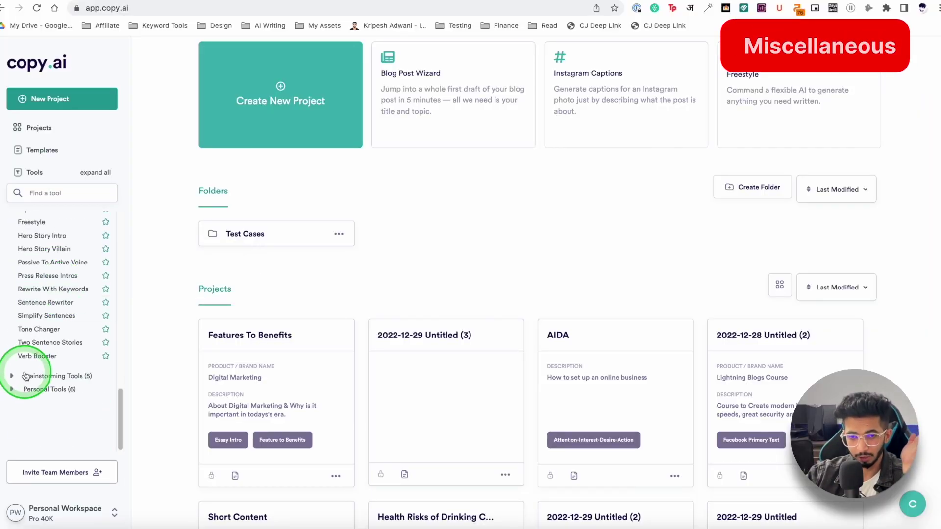
scroll(25, 396, "down", 2)
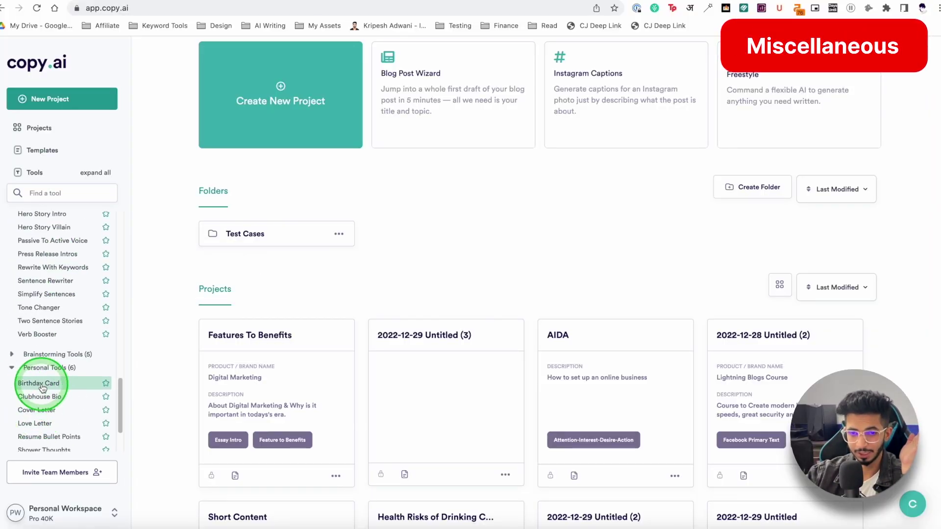
left_click(22, 340)
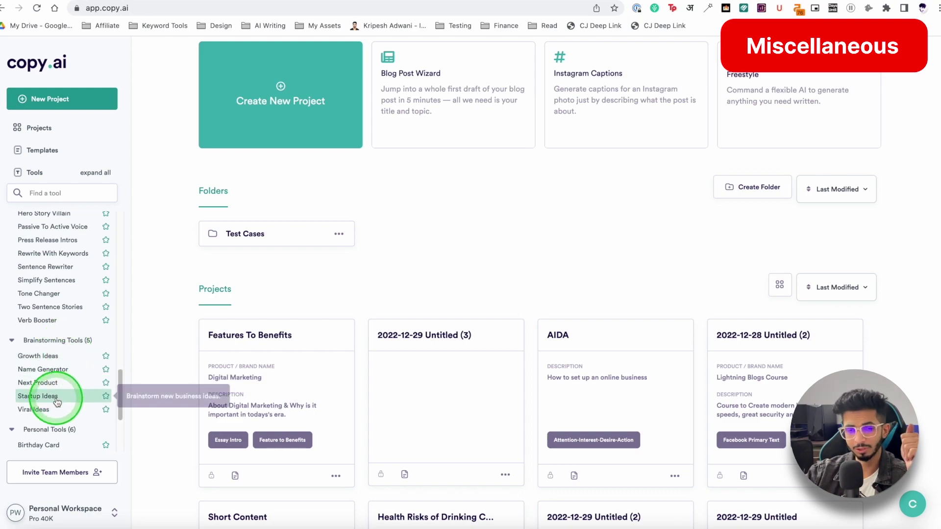
Expand the Startup Tools category and look through its tools, from Audience Refiner to Value Proposition
scroll(52, 411, "up", 1)
scroll(52, 409, "up", 7)
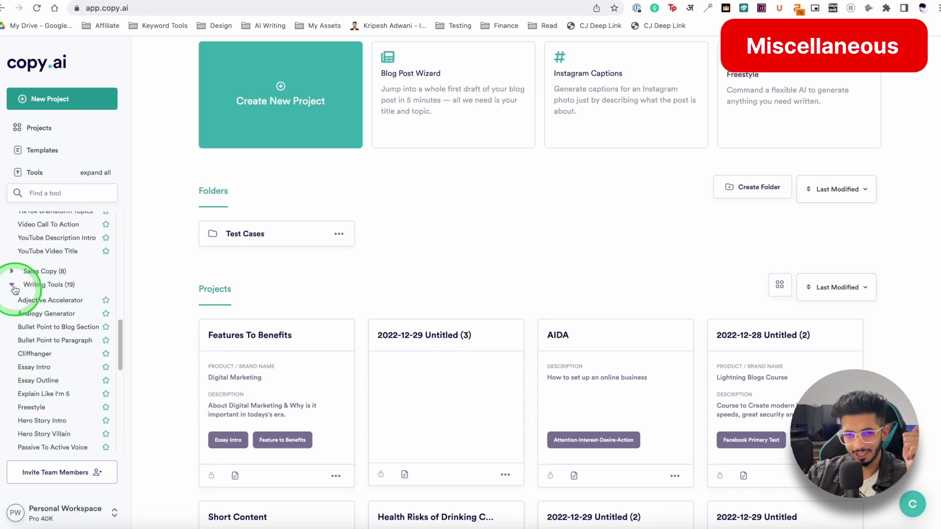
scroll(19, 297, "up", 3)
scroll(12, 293, "up", 4)
left_click(13, 282)
double_click(14, 282)
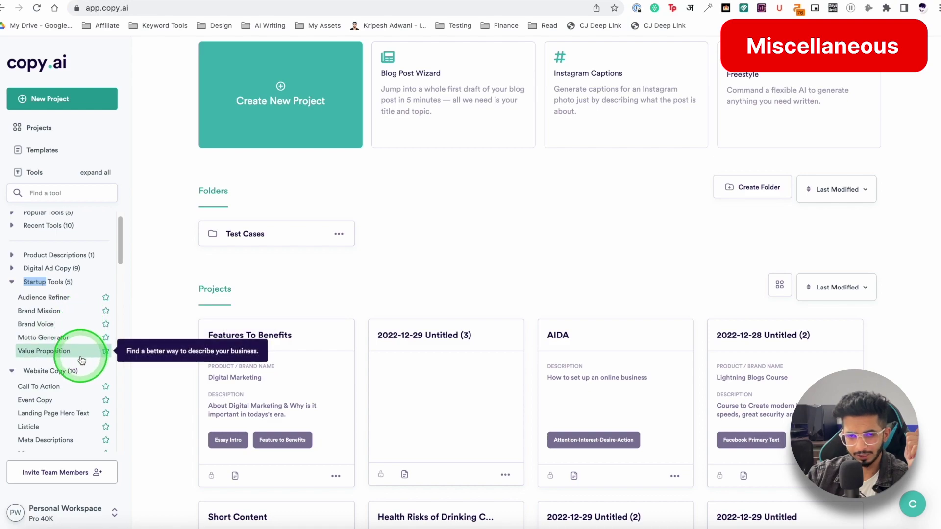
Expand the Digital Ad Copy and Product Descriptions categories and skim the rest of the tool list
left_click(31, 269)
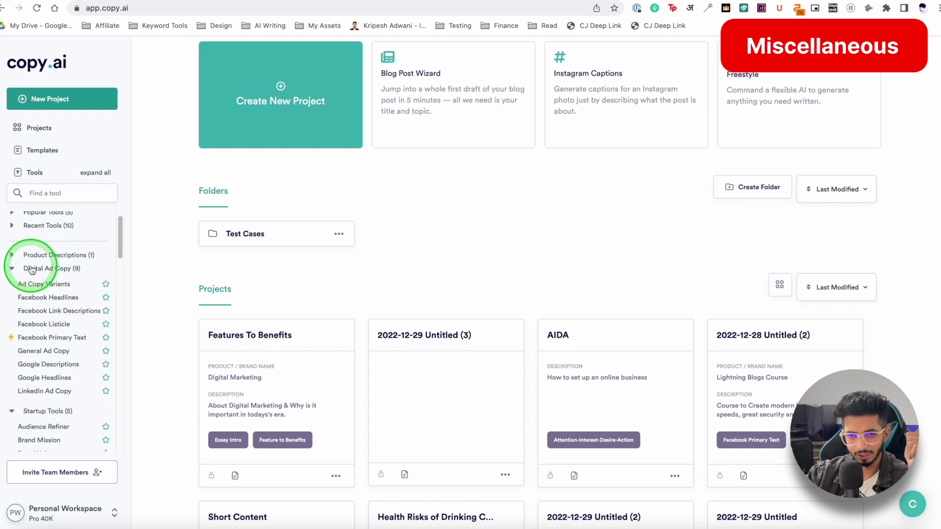
left_click(67, 256)
scroll(60, 287, "down", 12)
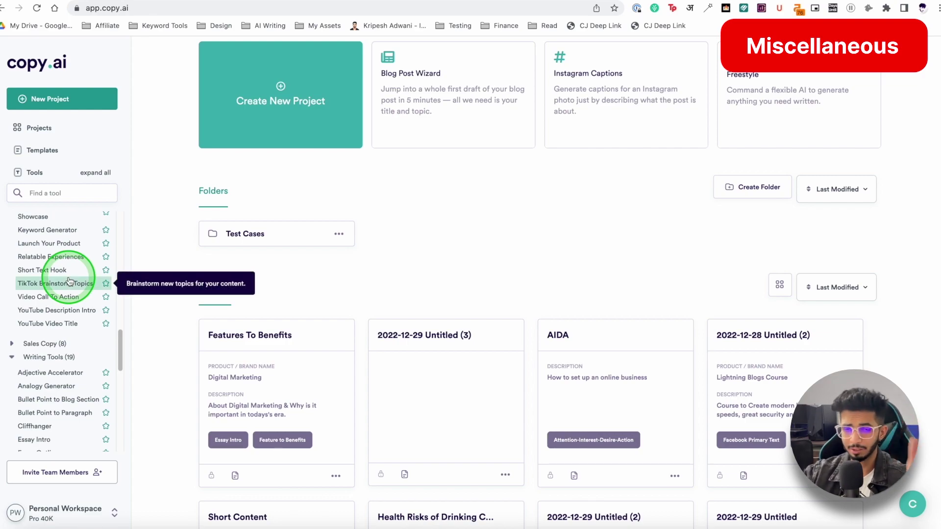
scroll(67, 285, "down", 7)
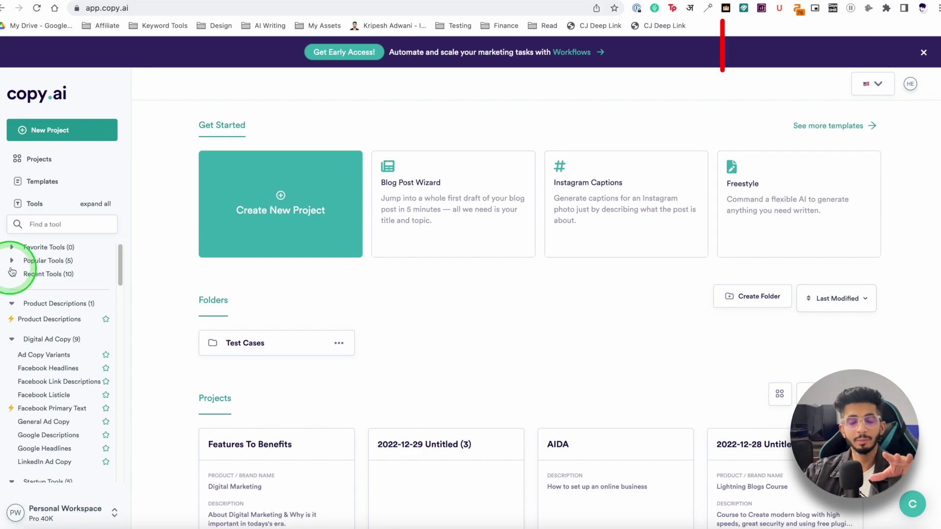
Start a new project from the Event Promotion Email template in the Email category and select its attendee benefit and event details placeholders
left_click(38, 184)
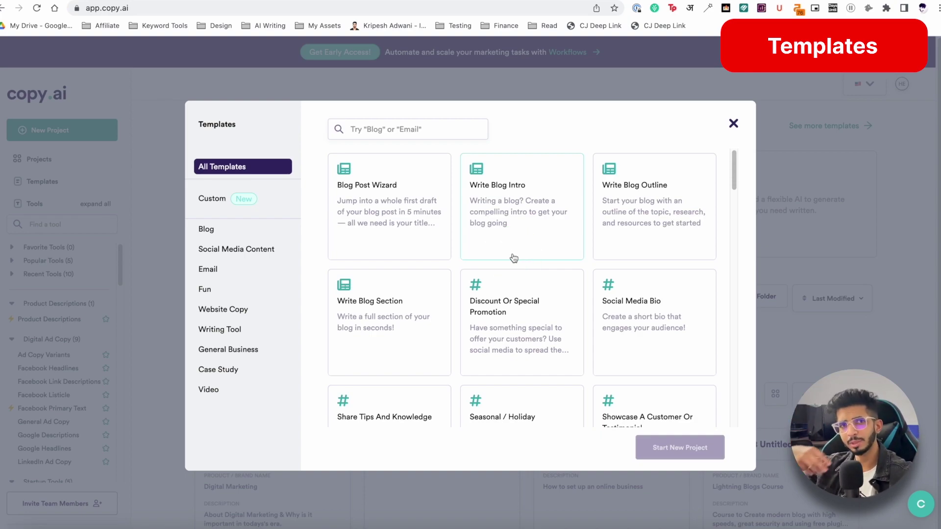
left_click(222, 269)
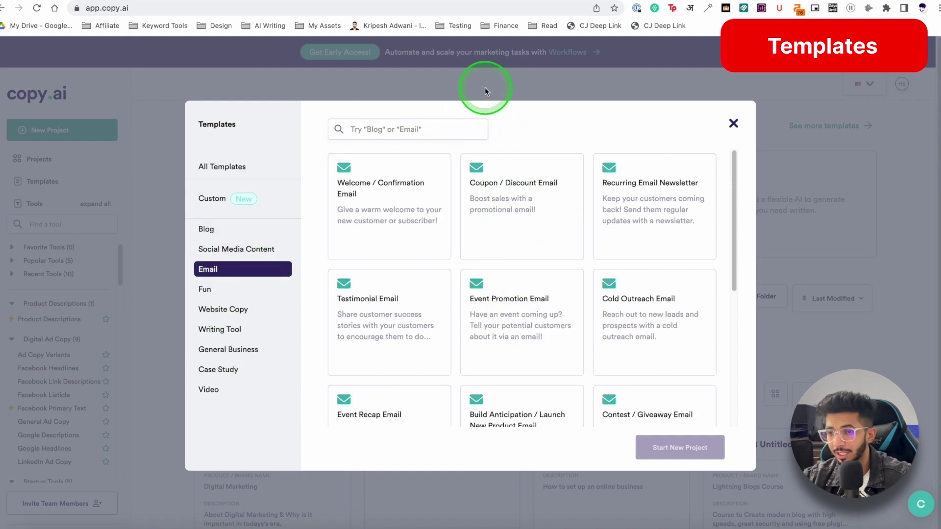
left_click(492, 302)
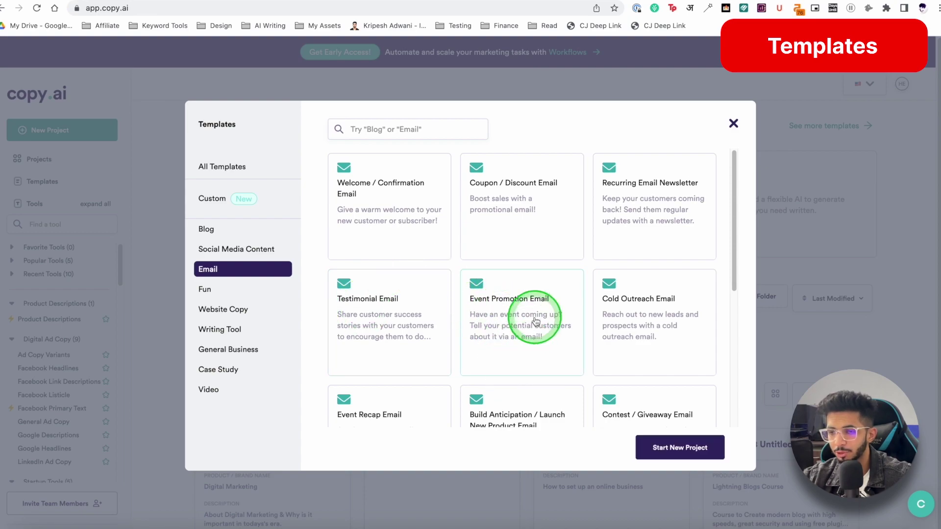
left_click(667, 422)
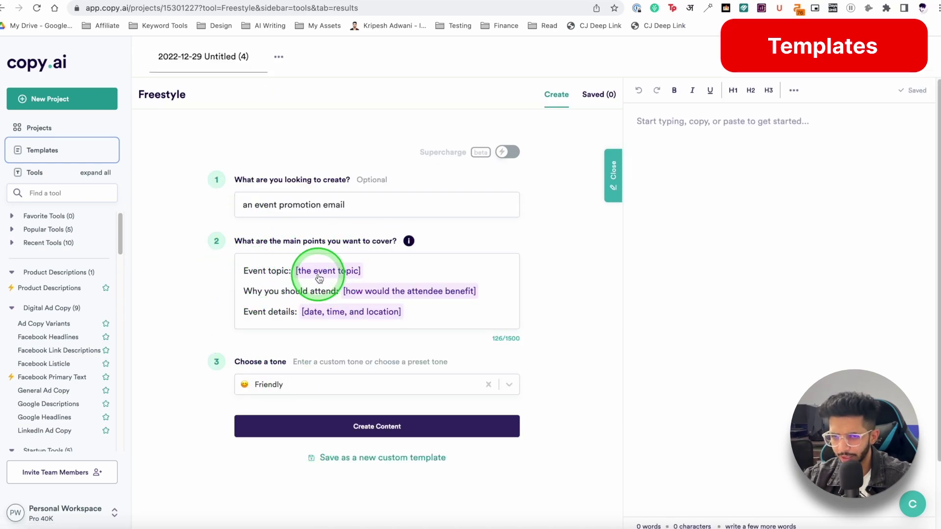
left_click(376, 295)
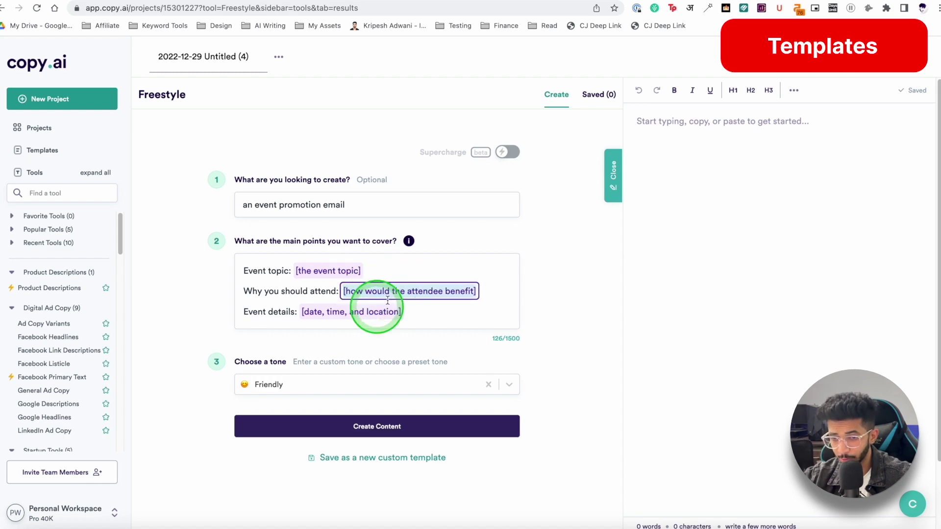
left_click(356, 312)
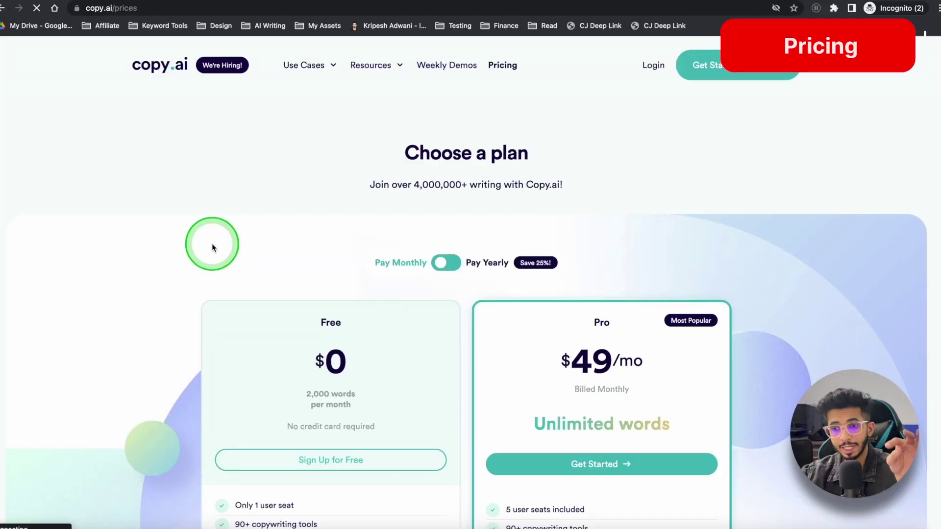
Review the Free and Pro plans on the pricing page, comparing their monthly prices, word limits and included features
scroll(186, 230, "down", 1)
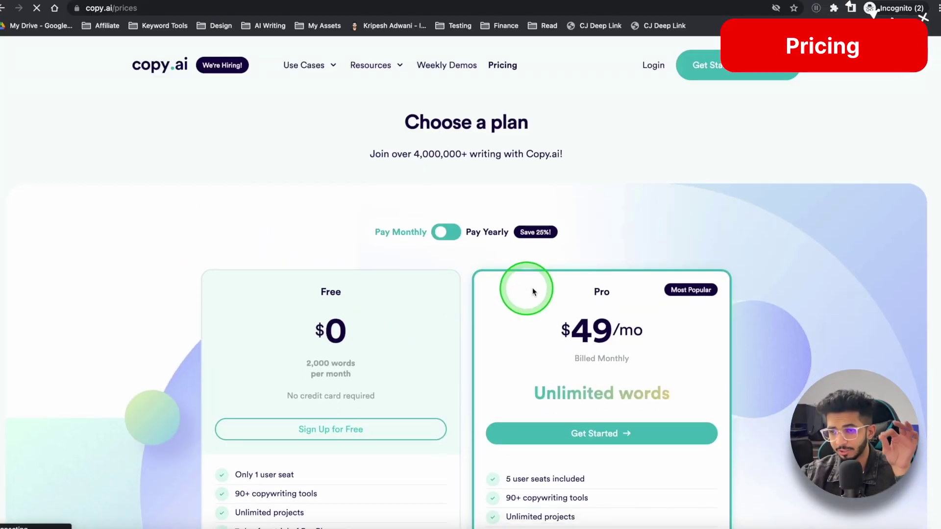
scroll(69, 230, "down", 5)
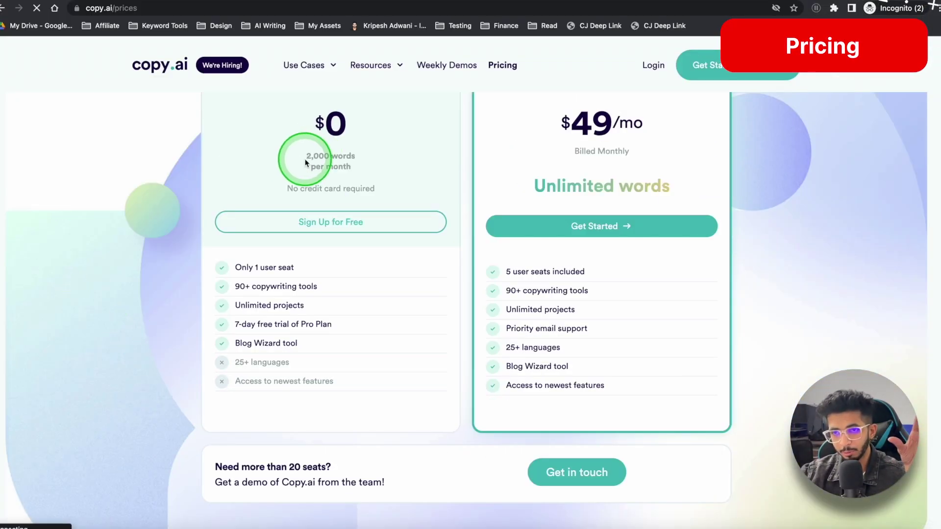
left_click(367, 166)
scroll(642, 220, "up", 4)
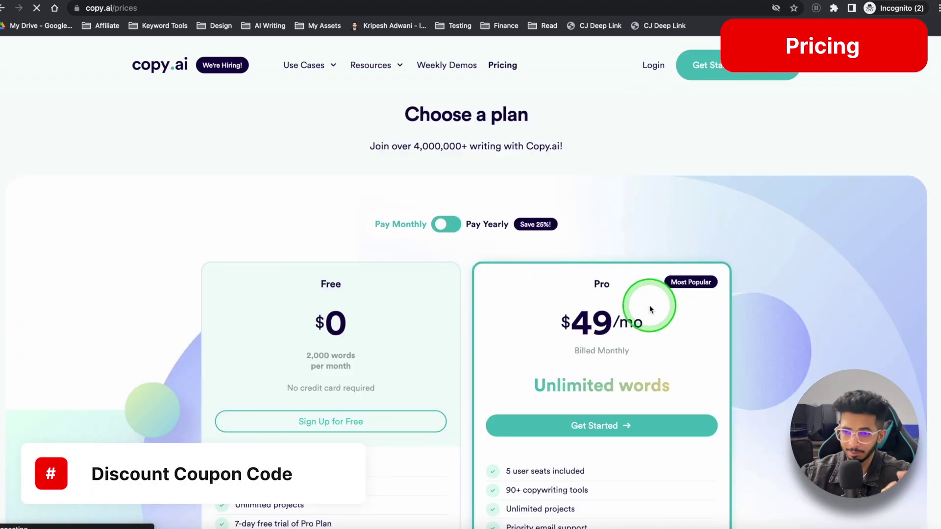
scroll(651, 309, "down", 2)
scroll(549, 231, "up", 1)
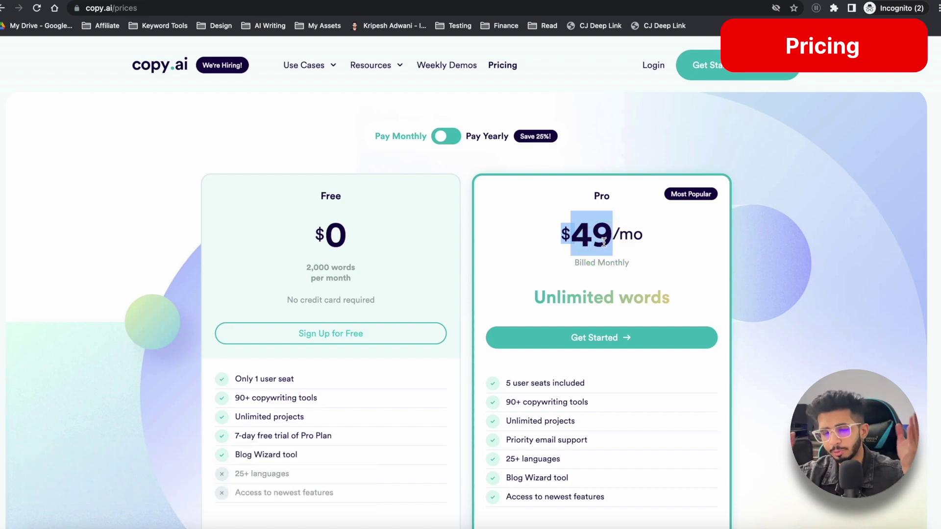
Switch the pricing to yearly billing and compare the Free and Pro plans' prices and feature lists
left_click(454, 138)
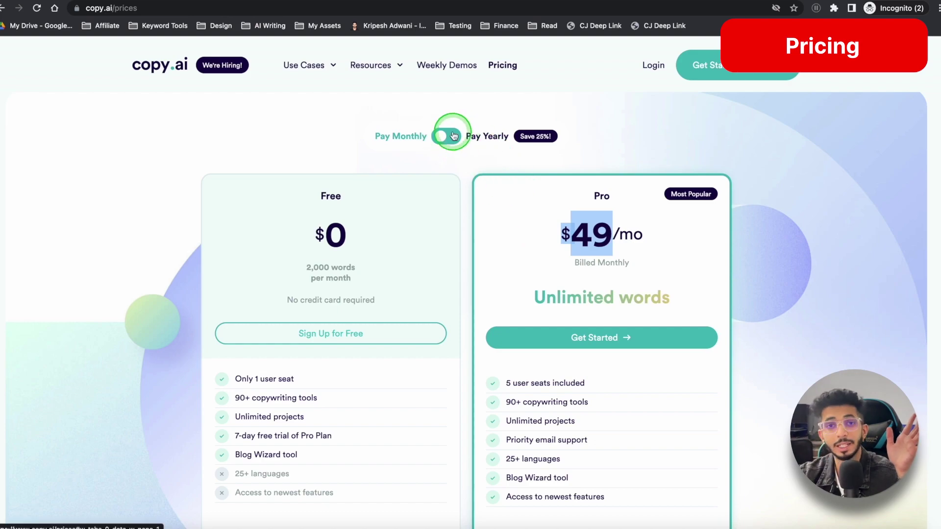
scroll(454, 138, "down", 2)
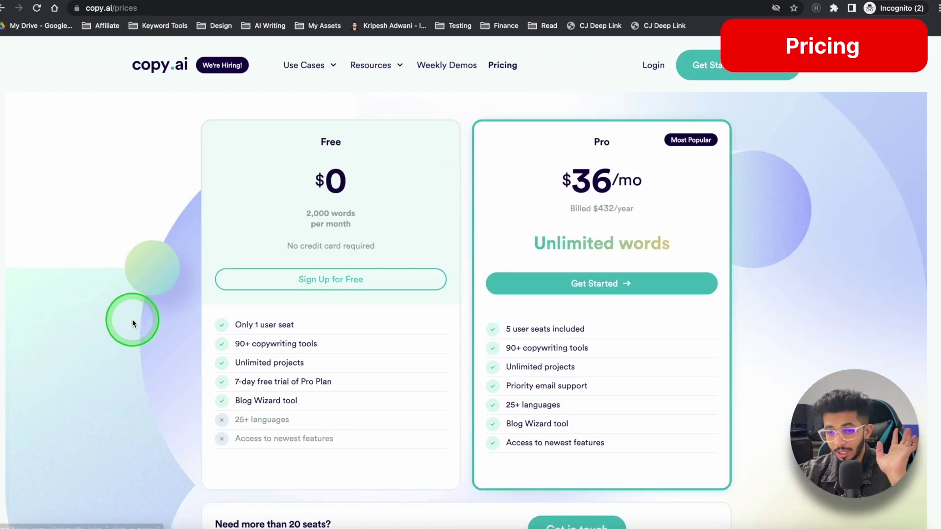
scroll(328, 327, "down", 1)
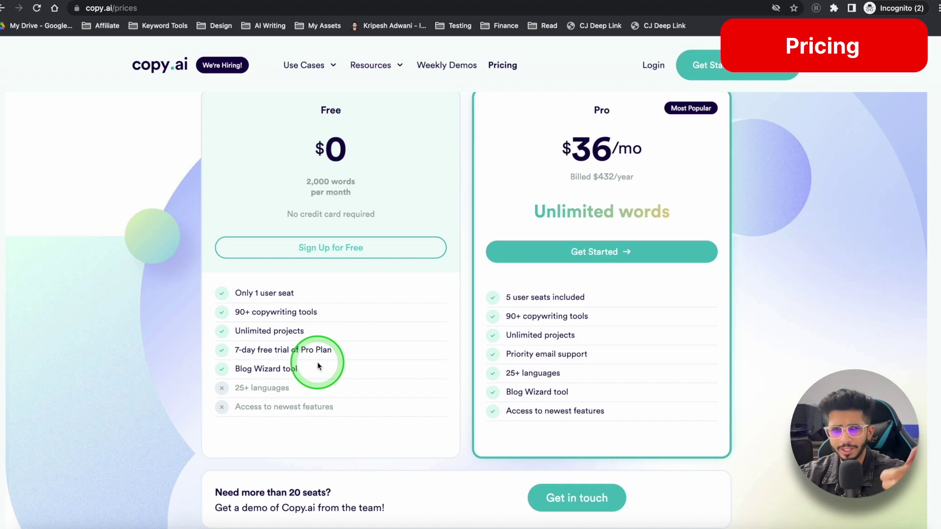
scroll(316, 362, "up", 2)
scroll(301, 310, "down", 3)
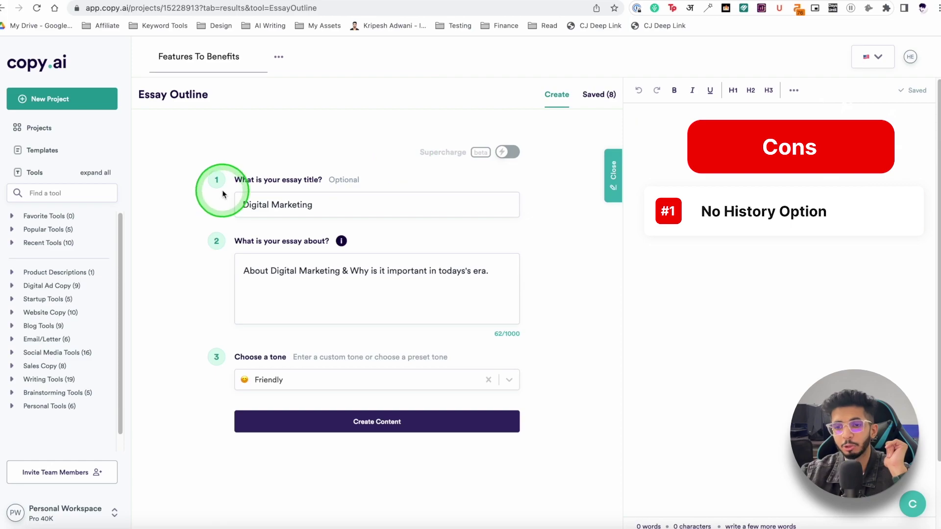
Generate essay outlines from the filled-in Digital Marketing brief with the Friendly tone
left_click(355, 411)
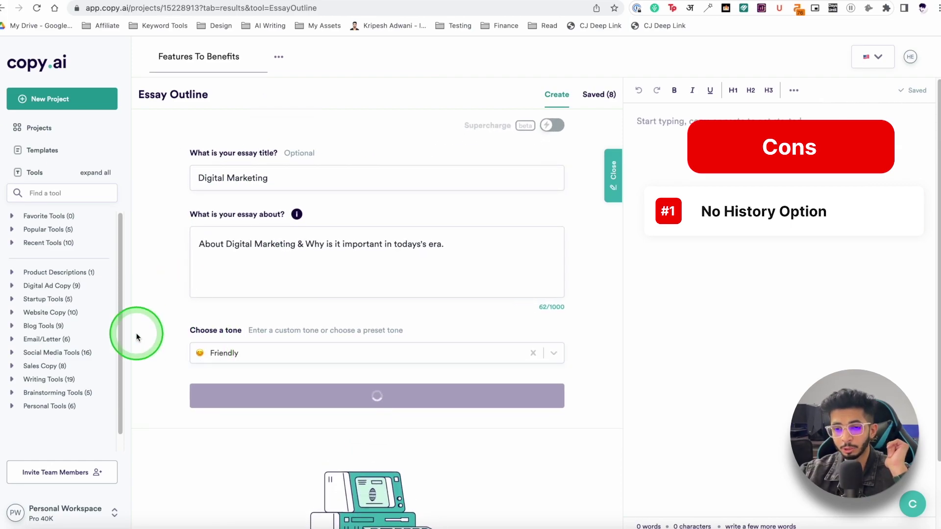
scroll(147, 325, "down", 2)
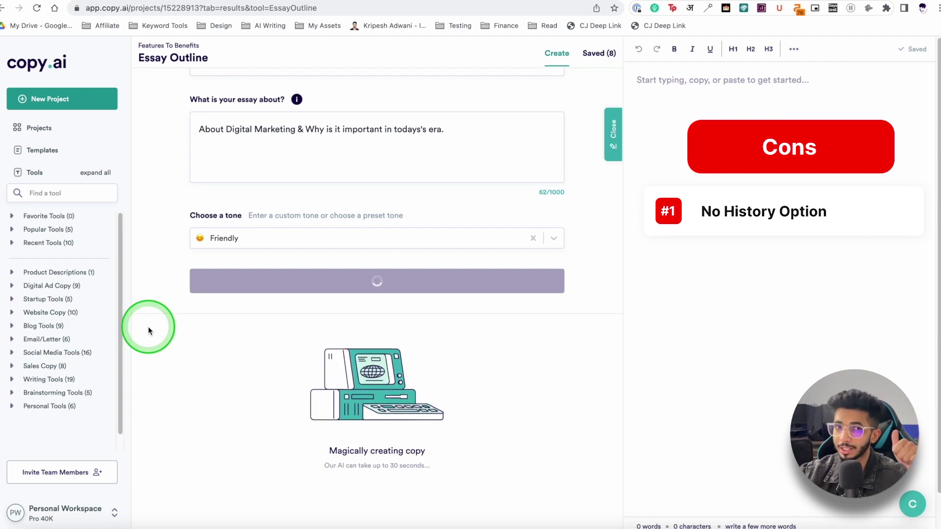
scroll(162, 328, "up", 2)
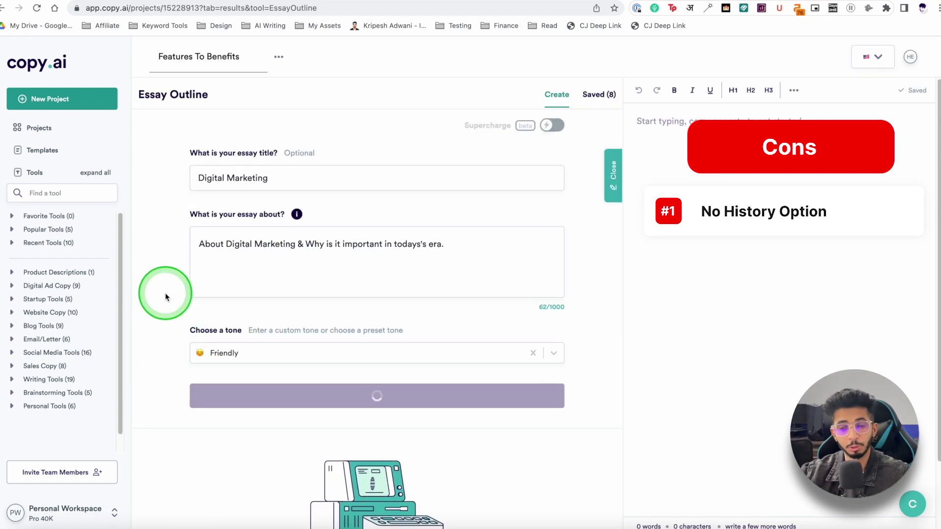
scroll(162, 284, "down", 3)
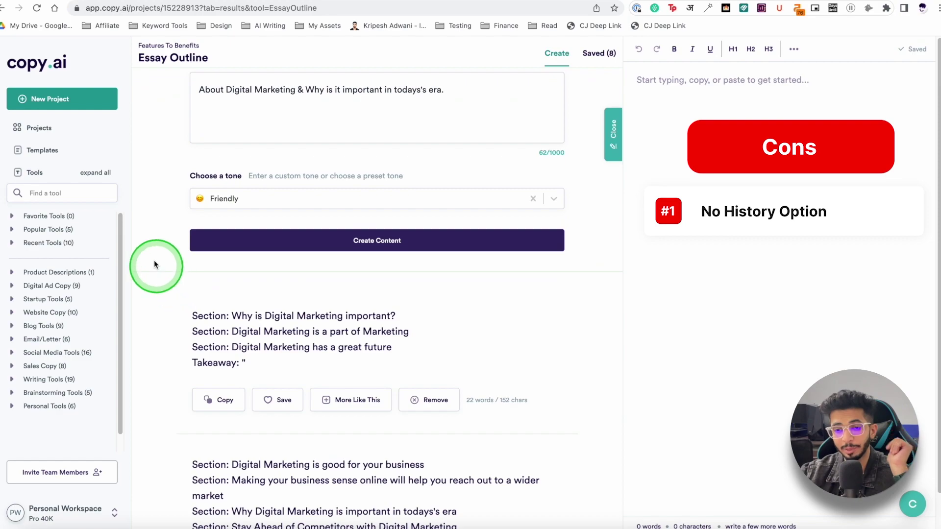
scroll(171, 318, "down", 1)
Save the first generated Digital Marketing outline and look through the other outline results
left_click(270, 363)
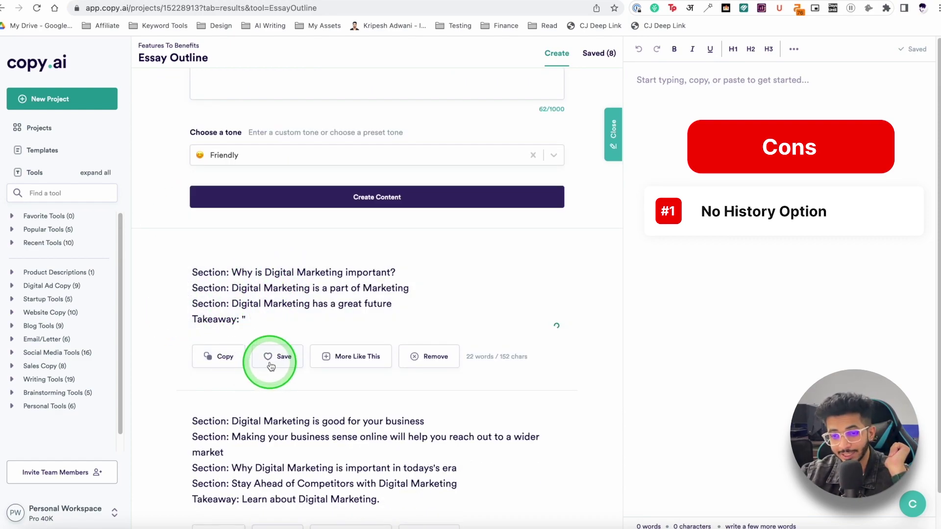
left_click(221, 315)
scroll(204, 231, "up", 5)
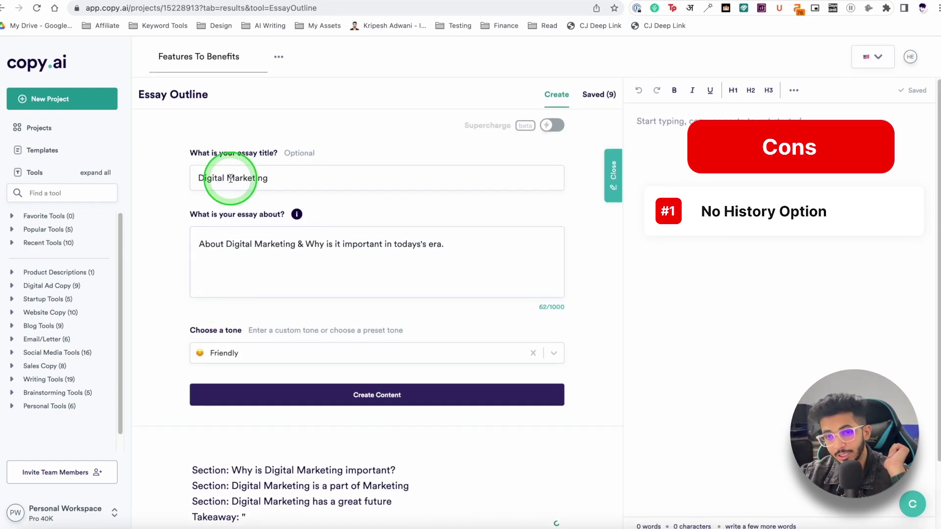
scroll(280, 314, "down", 8)
left_click(289, 232)
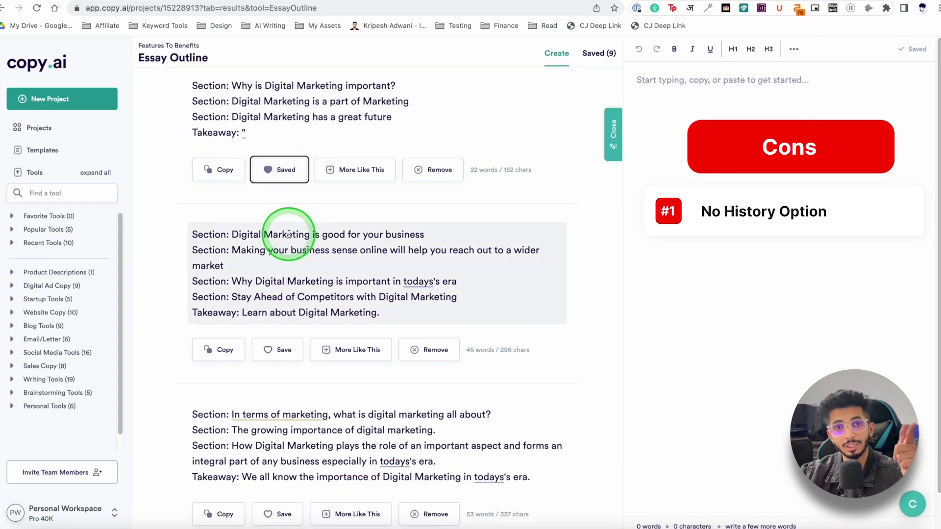
left_click(336, 311)
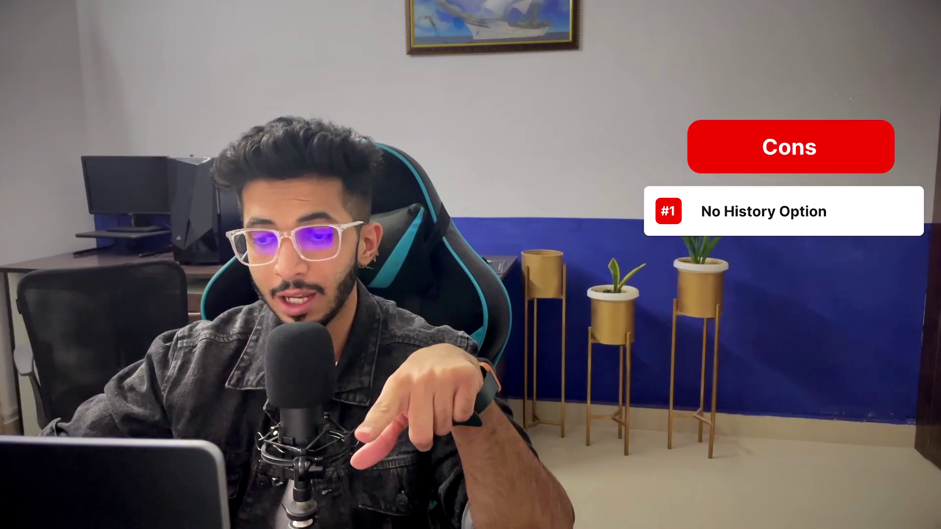